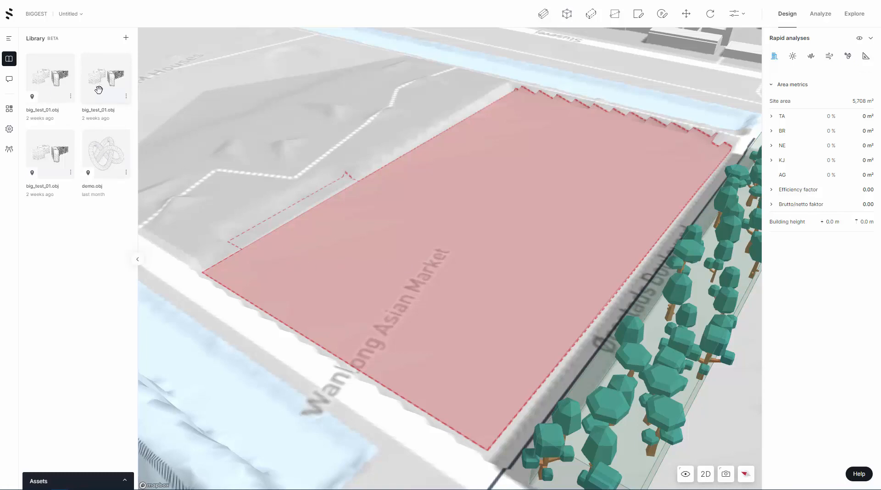
- Examine the area metrics fields TA, BR, NE, KJ and AG of the library model demo.obj without entering values
click(126, 173)
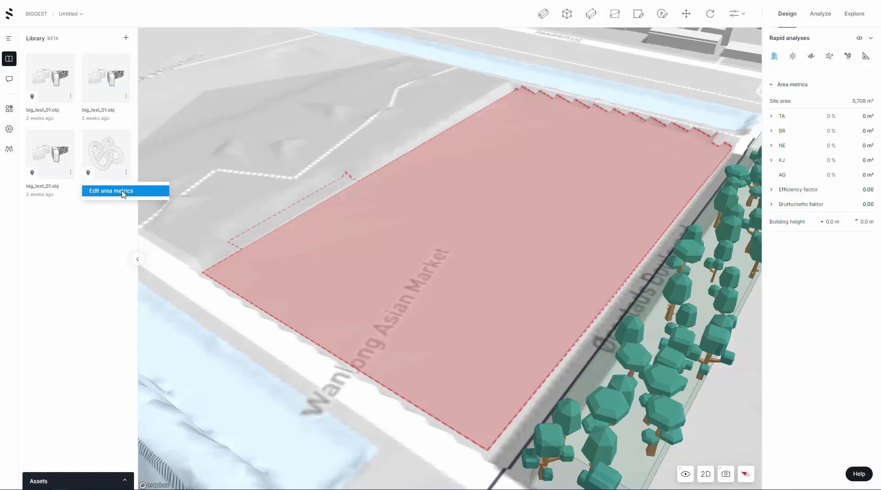
click(123, 192)
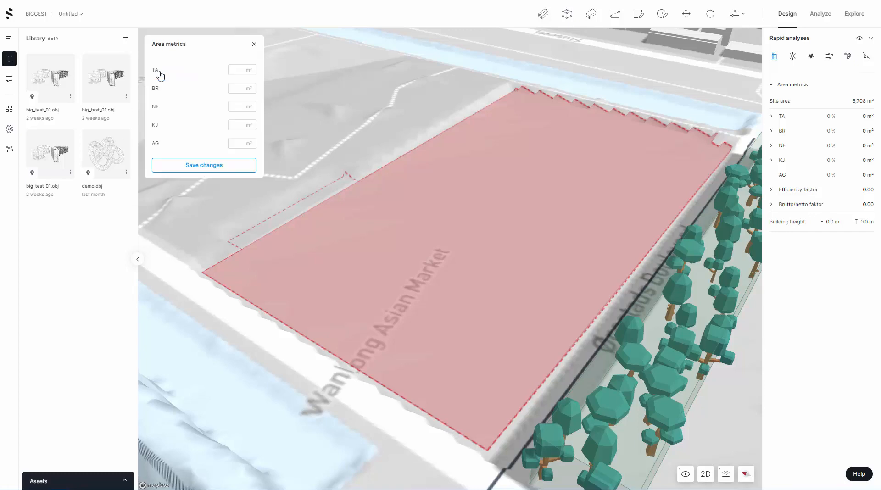
click(238, 68)
click(237, 89)
key(Tab)
key(Tab)
click(254, 44)
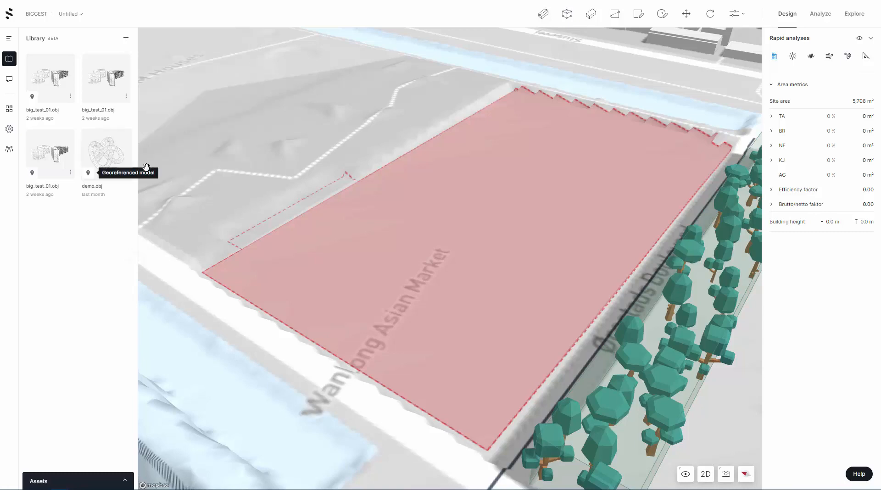
- Place the library model demo.obj on the site and move it near the site corner beside the dashed outline
drag(115, 159, 393, 248)
mouse_move(85, 175)
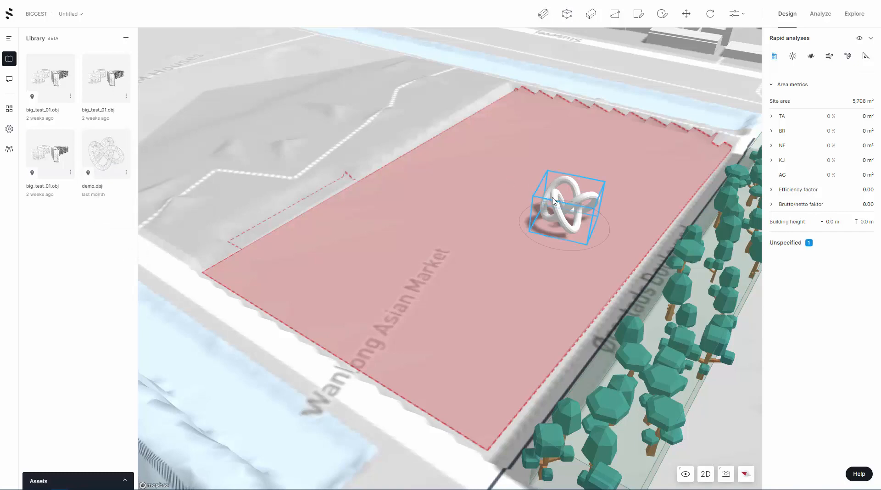
click(686, 13)
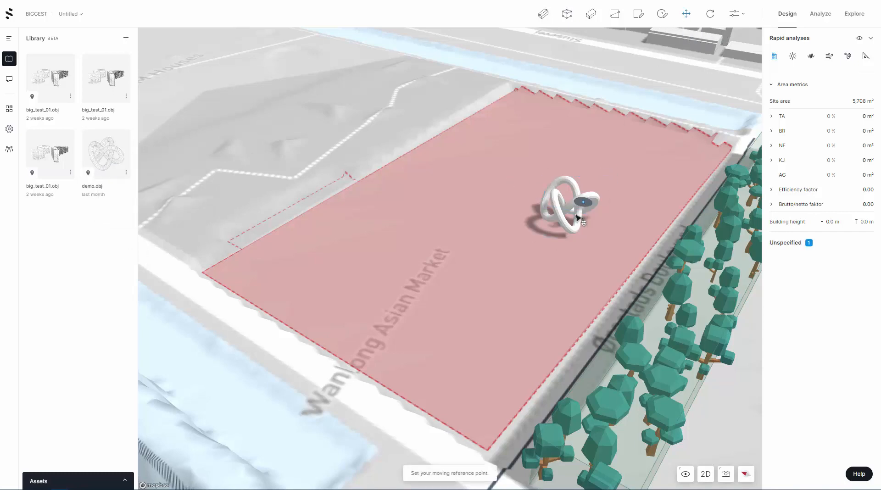
click(573, 225)
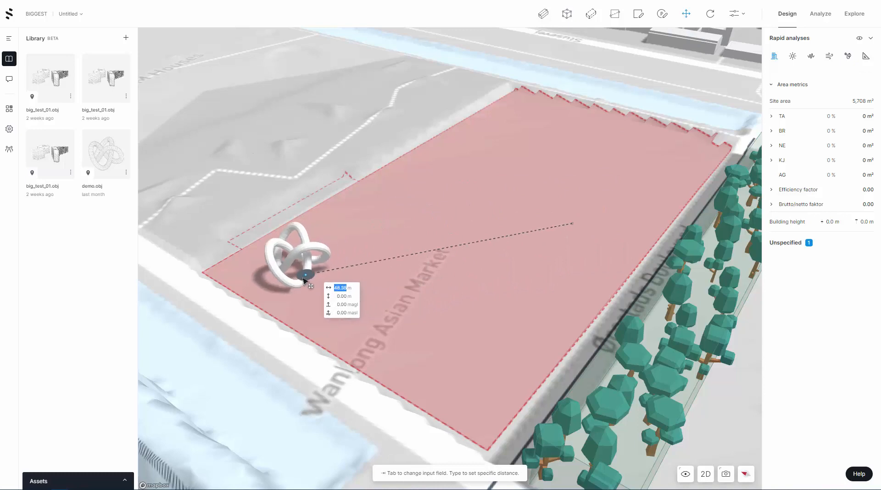
click(315, 287)
- Raise the placed knot model vertically by 20 m
scroll(296, 287, up, 5)
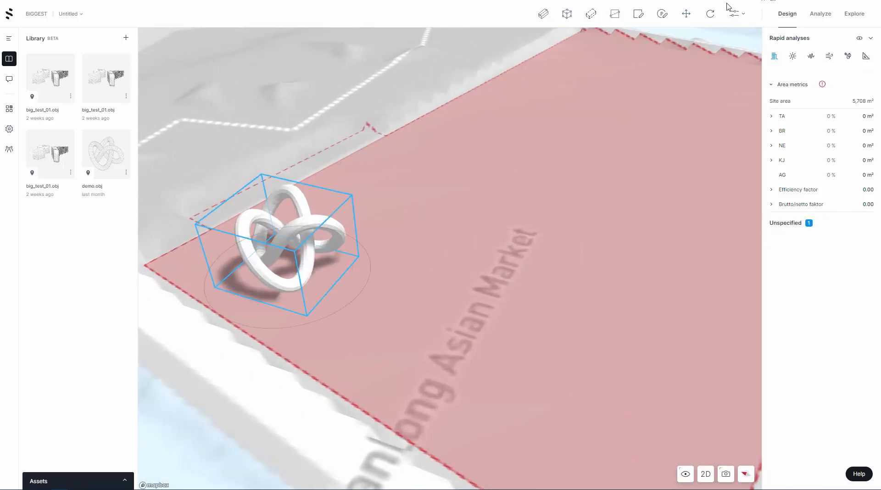
click(686, 13)
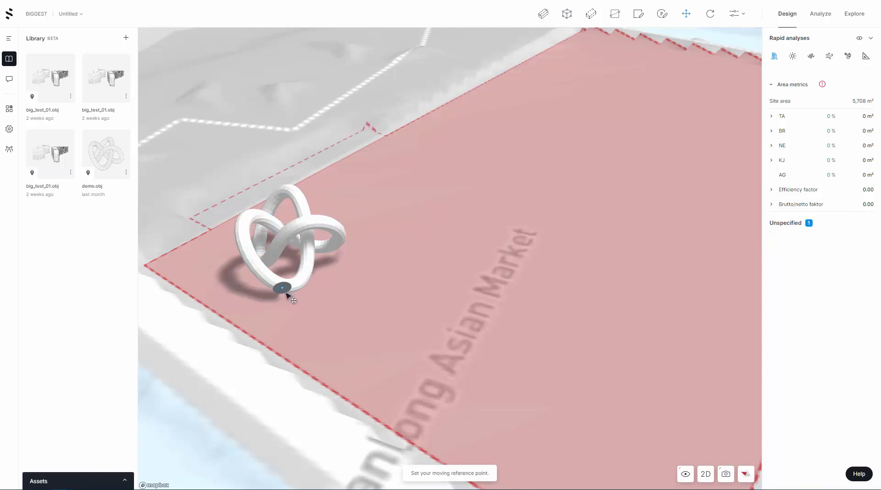
click(285, 292)
key(Tab)
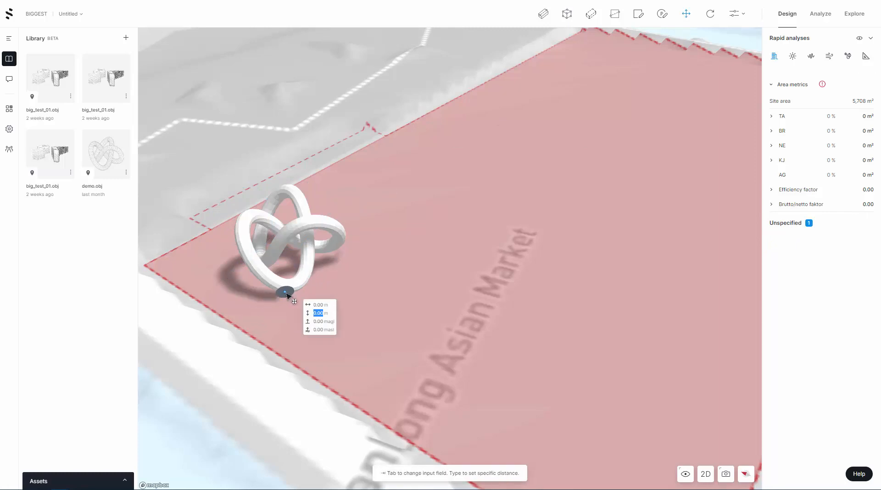
text(20)
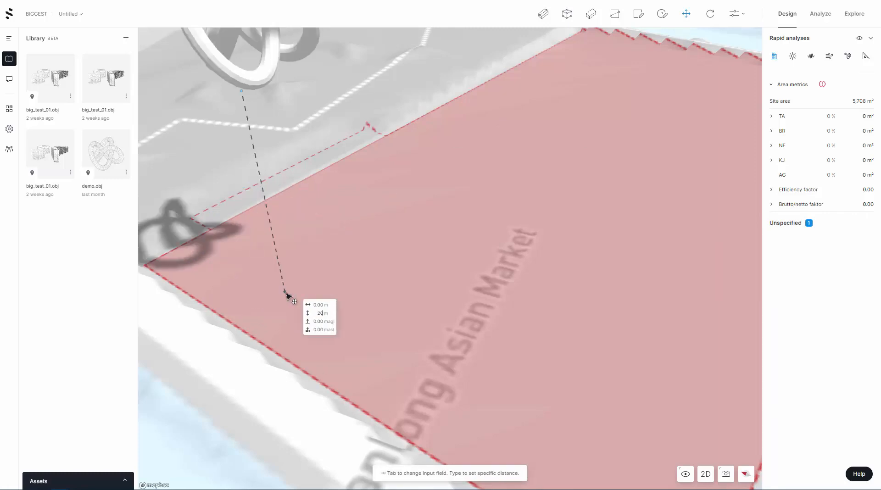
key(Return)
- Delete the knot model from the site
scroll(281, 292, down, 1)
scroll(281, 292, down, 1)
mouse_move(289, 283)
right_down()
mouse_move(321, 265)
mouse_move(379, 279)
mouse_move(295, 285)
right_up()
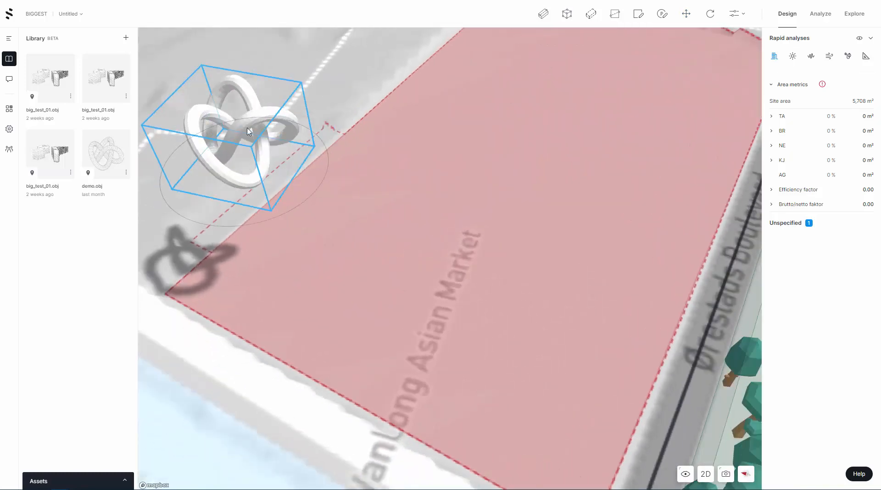
key(Delete)
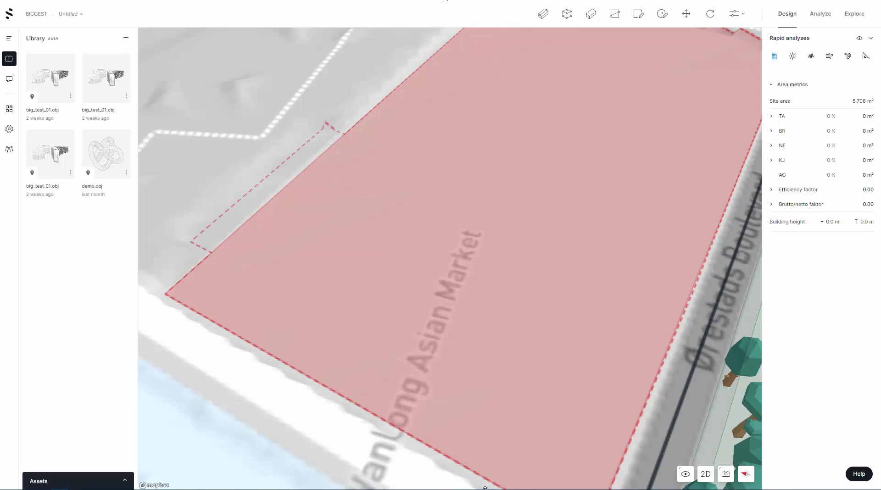
- Switch to 3ds Max, deselect the hose and bring the whole object into view in the perspective viewport
mouse_move(485, 489)
click(485, 457)
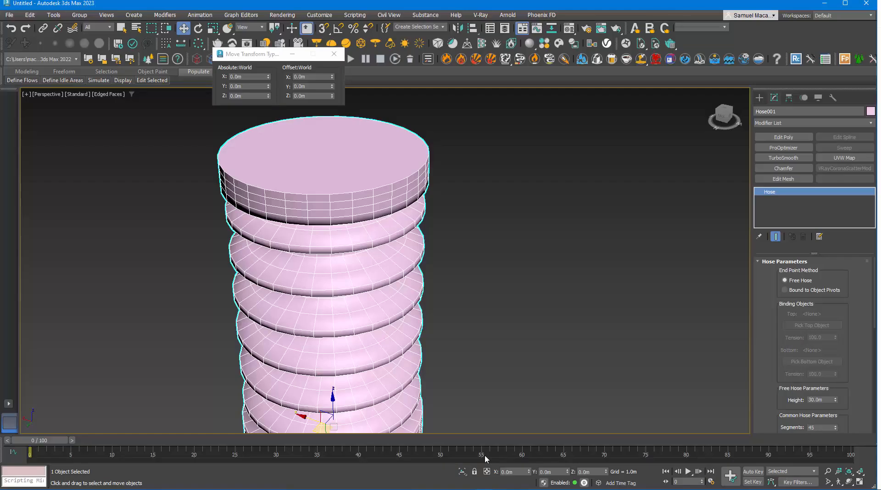
click(438, 280)
scroll(438, 280, down, 10)
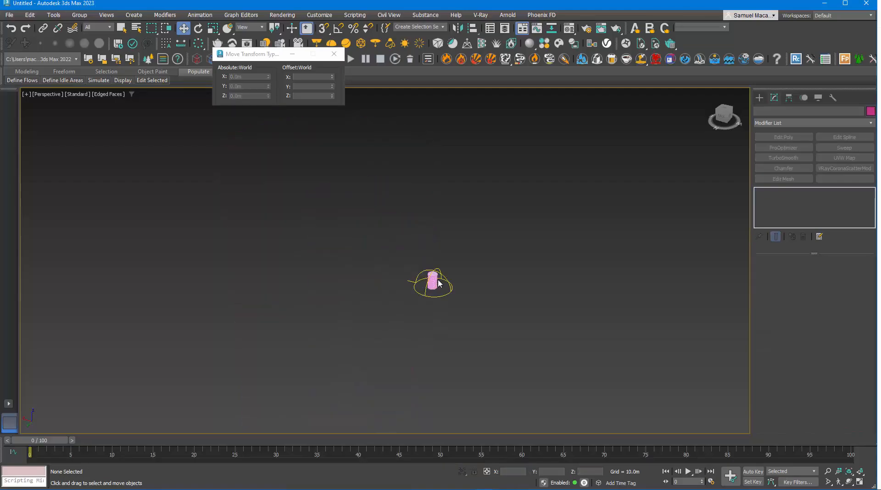
scroll(438, 263, up, 8)
middle_drag(434, 312, 448, 108)
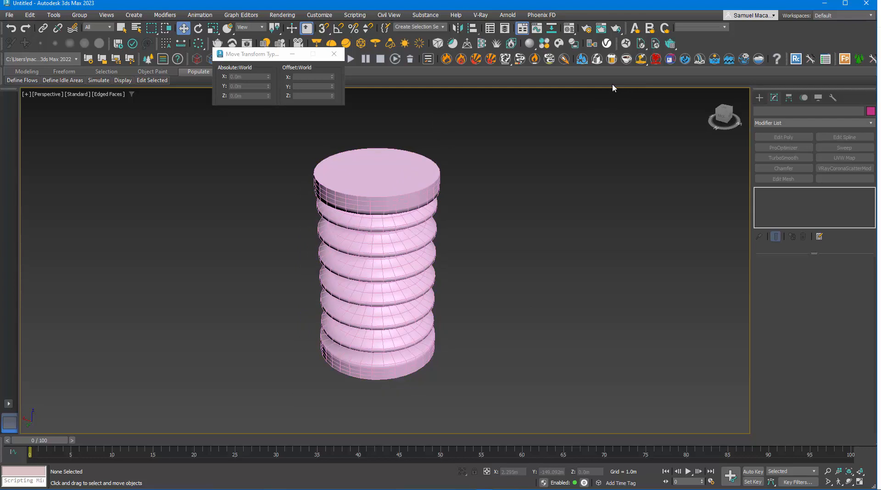
- Preview the hose in the perspective viewport with V-Ray Viewport IPR, inspect it up close and turn the preview off
click(77, 95)
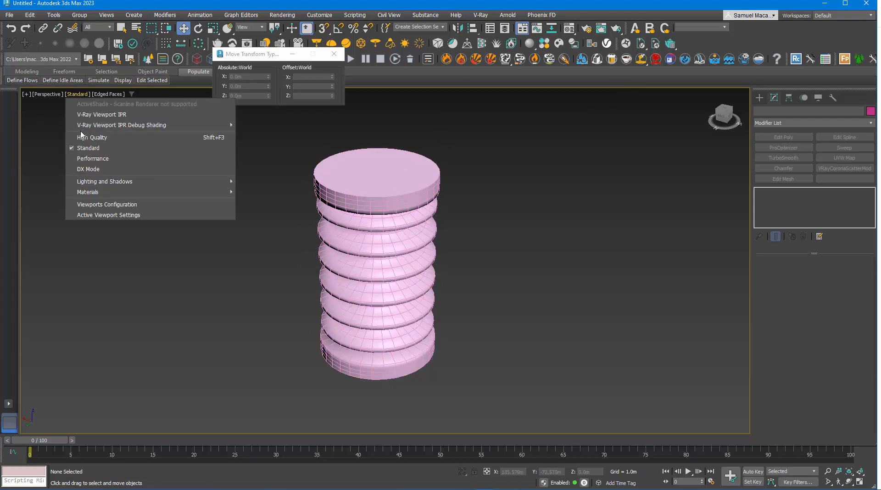
click(90, 121)
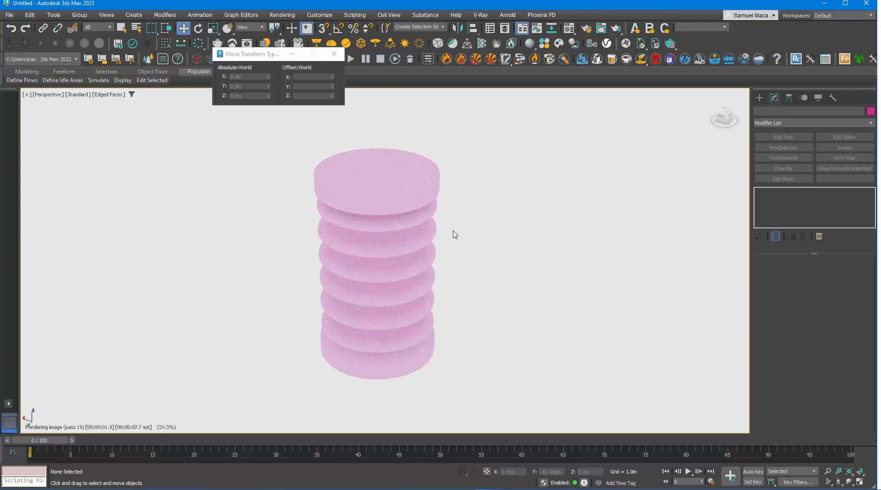
mouse_move(454, 234)
middle_down()
mouse_move(466, 228)
mouse_move(442, 240)
middle_up()
scroll(384, 205, up, 5)
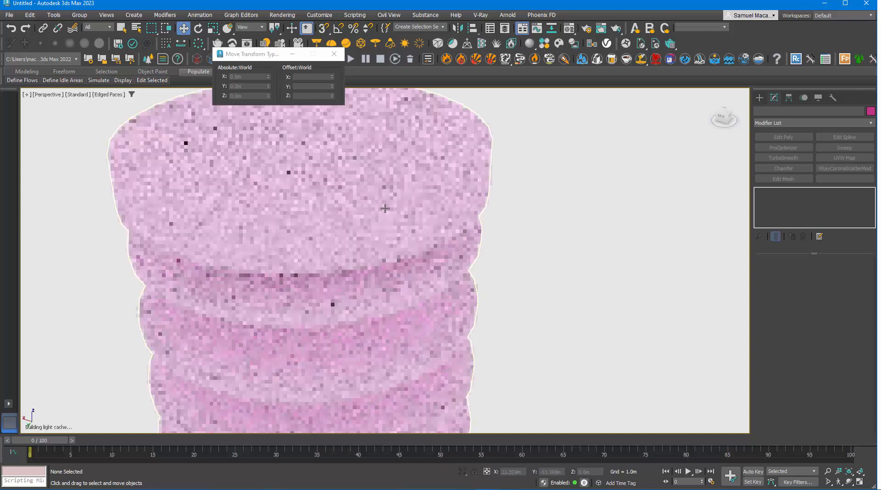
scroll(385, 209, down, 5)
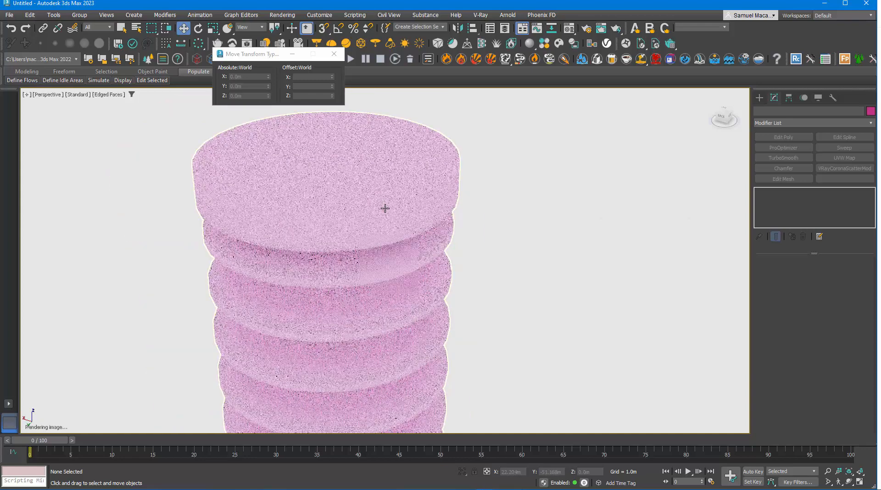
click(80, 95)
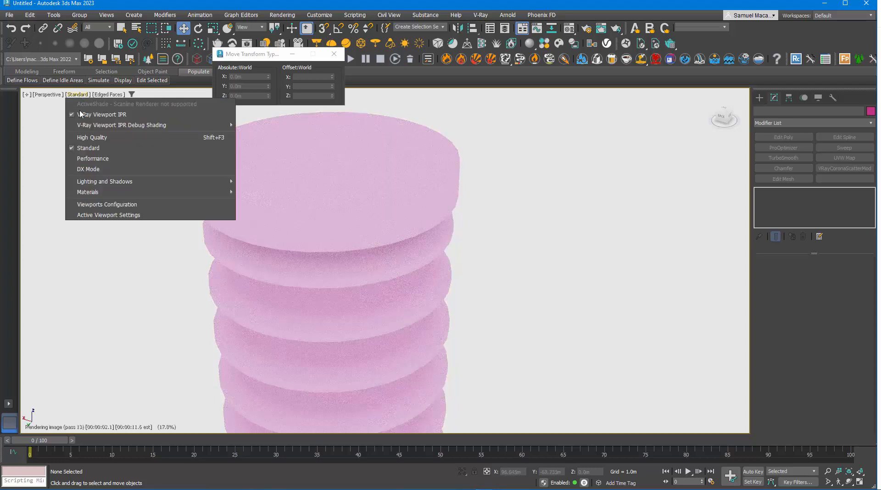
click(80, 115)
- Move the hose away from the dome light along the X axis to about X 16.5 m and deselect it
scroll(474, 199, down, 7)
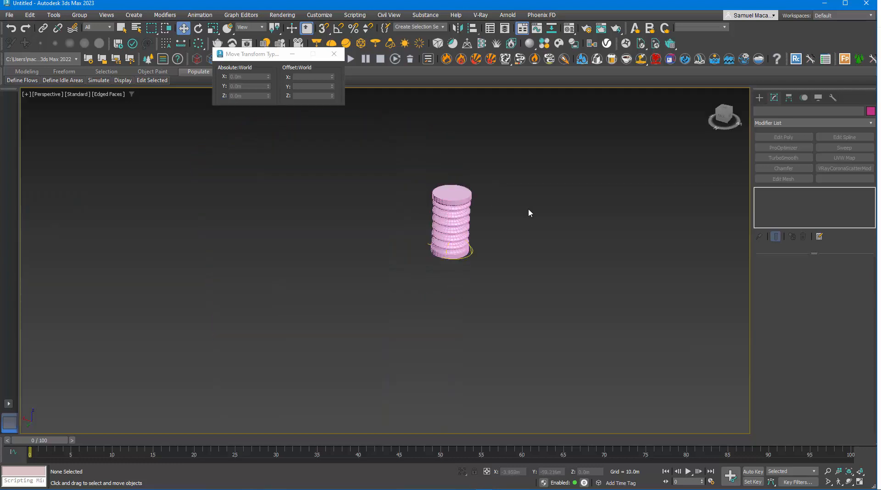
middle_drag(529, 212, 419, 227)
scroll(359, 229, up, 3)
click(359, 230)
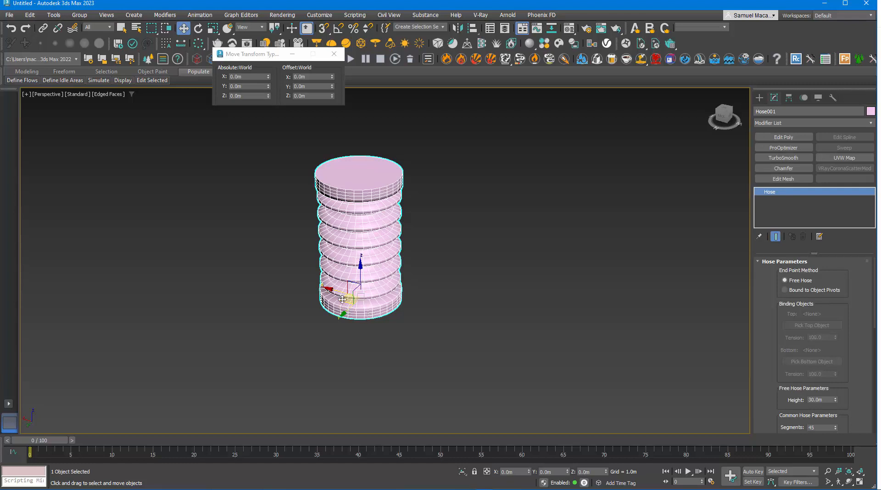
drag(339, 295, 271, 280)
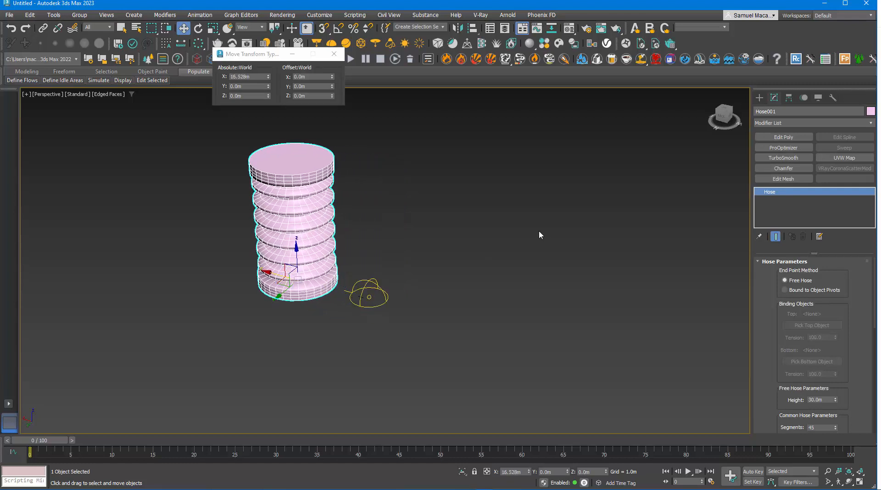
click(563, 152)
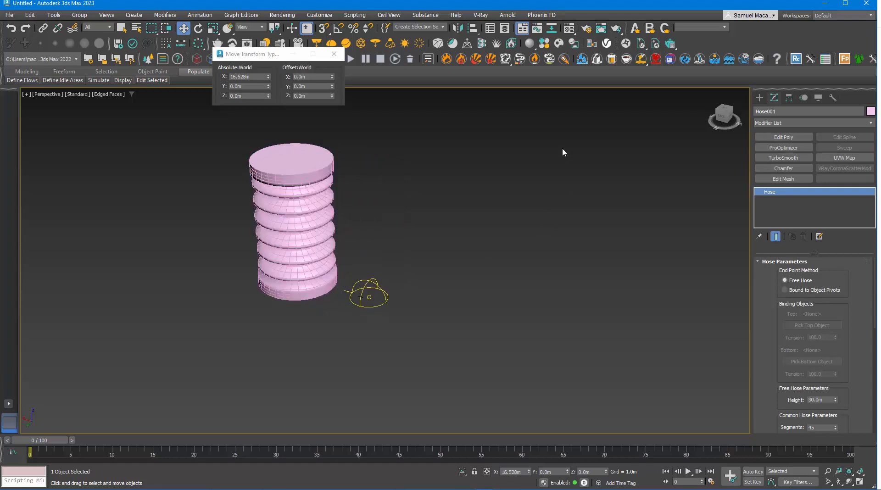
- Create a standard primitive teapot with a radius of about 11.9 m beside the hose
click(758, 98)
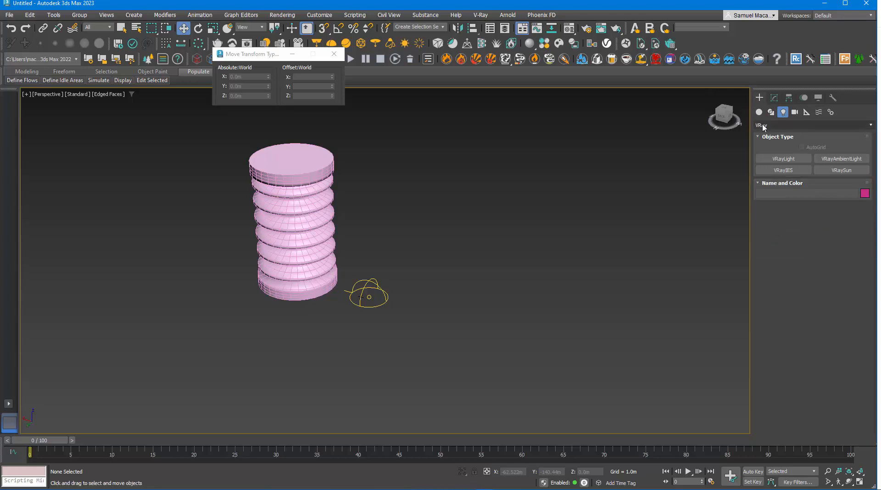
click(760, 112)
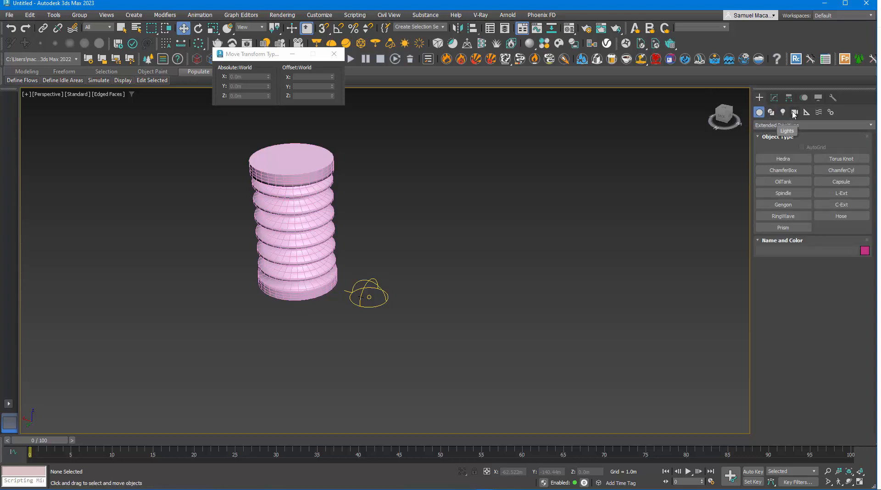
click(776, 125)
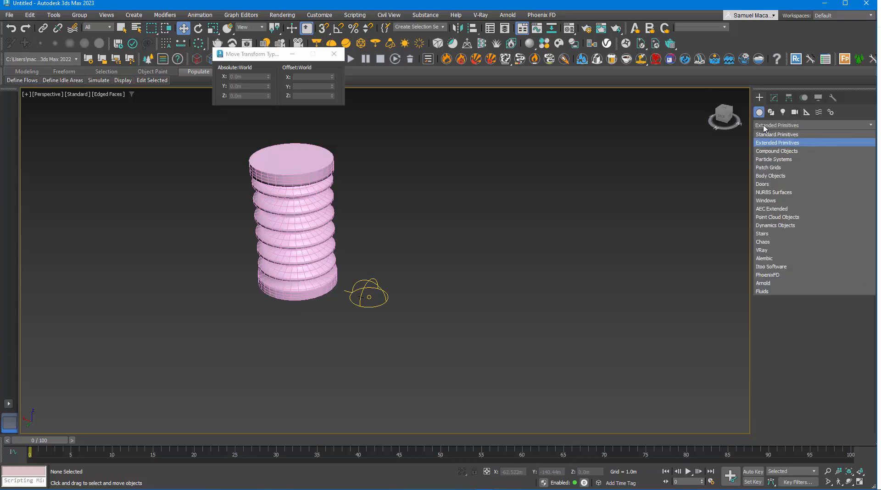
click(773, 133)
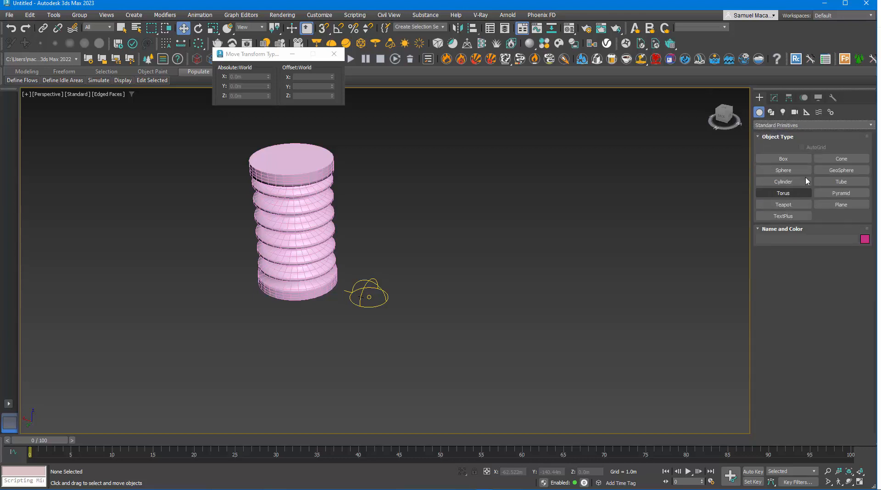
click(784, 205)
drag(445, 260, 527, 220)
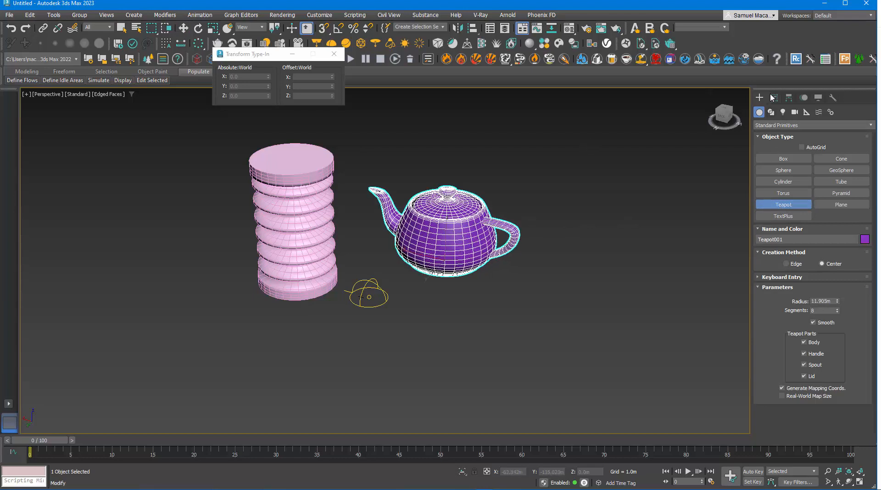
- Create an extended primitive torus knot beside the teapot, with a base radius of about 4.3 m and a cross-section radius of about 1.1 m
click(769, 126)
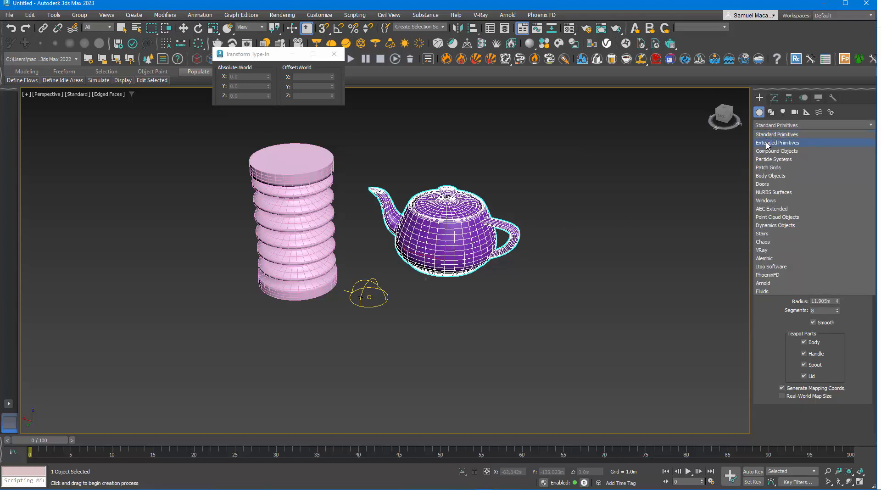
click(768, 143)
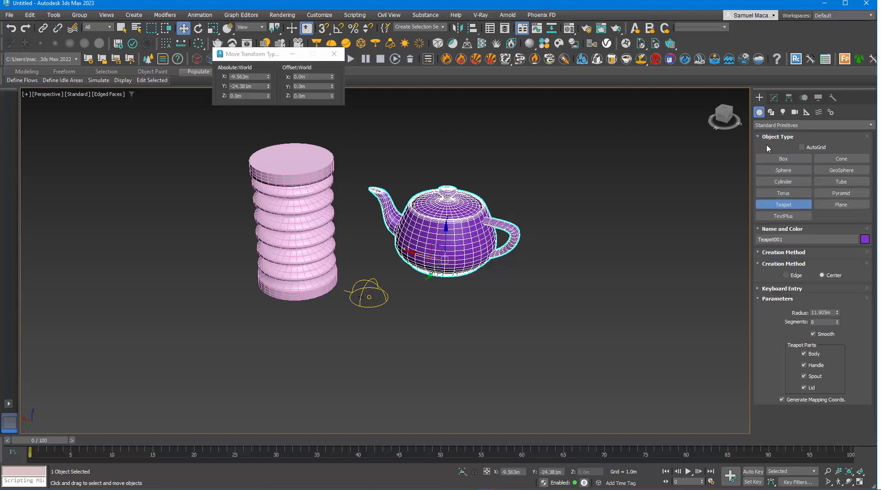
key(w)
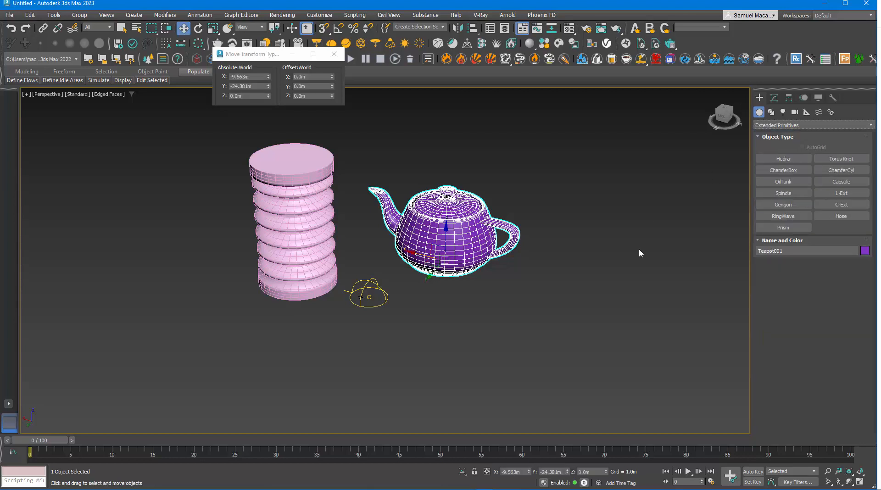
click(840, 159)
drag(664, 339, 688, 331)
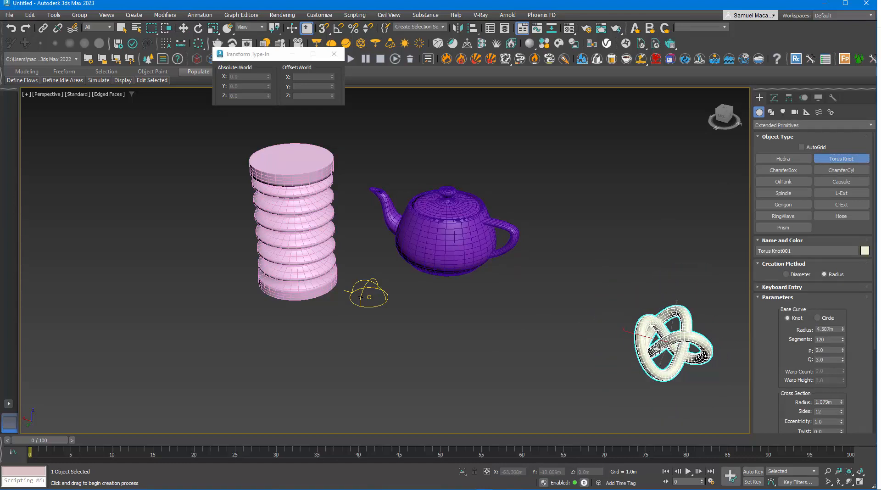
scroll(665, 349, up, 5)
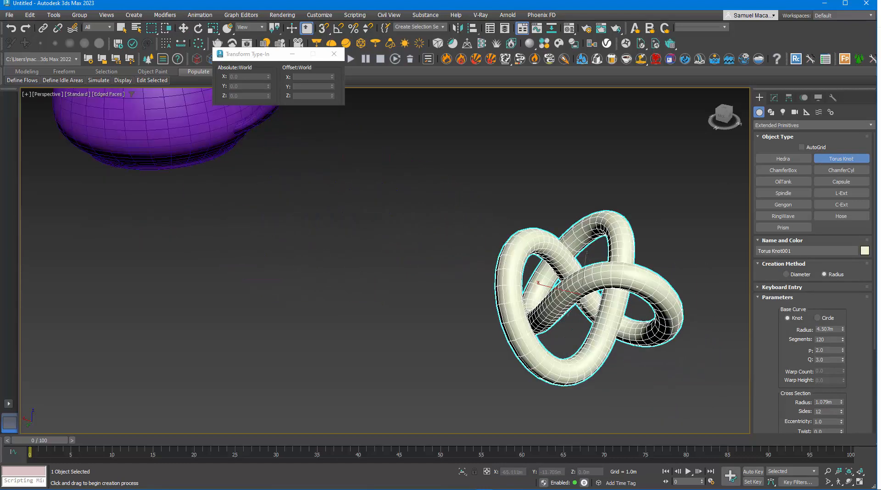
middle_drag(582, 305, 631, 318)
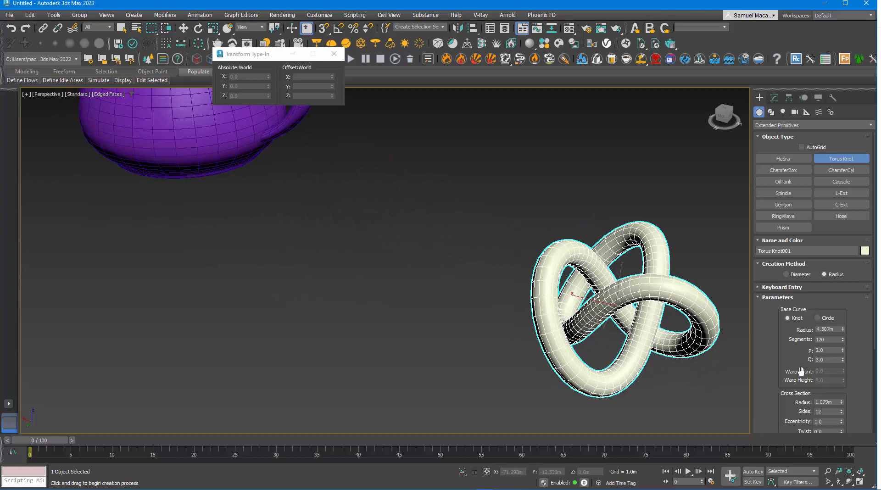
- Leave torus knot creation and set the teapot's radius to 18 m
mouse_move(800, 368)
mouse_down()
mouse_move(799, 232)
mouse_move(799, 355)
mouse_up()
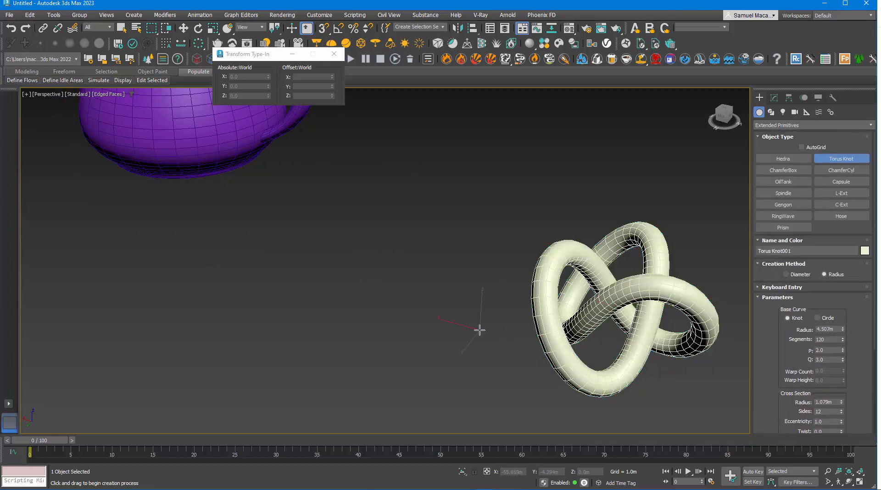
right_click(478, 328)
middle_drag(387, 295, 482, 387)
middle_drag(410, 303, 529, 355)
scroll(400, 295, down, 4)
middle_drag(387, 295, 406, 297)
scroll(389, 256, up, 3)
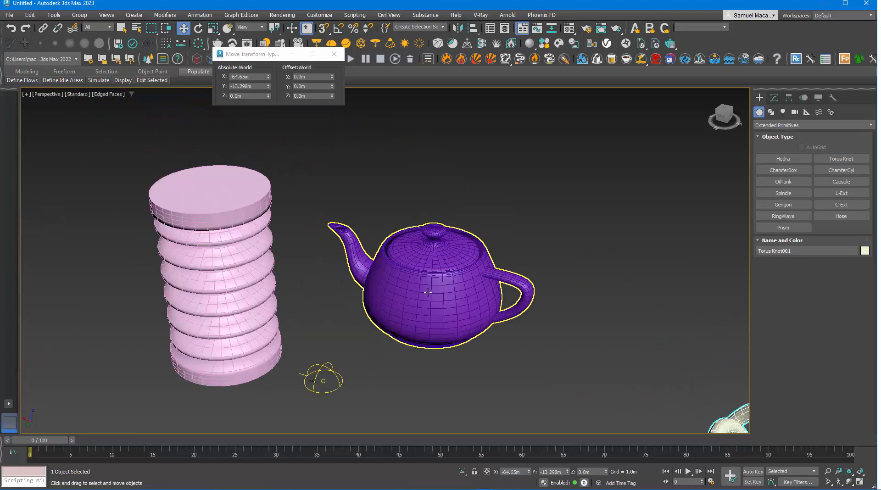
click(433, 246)
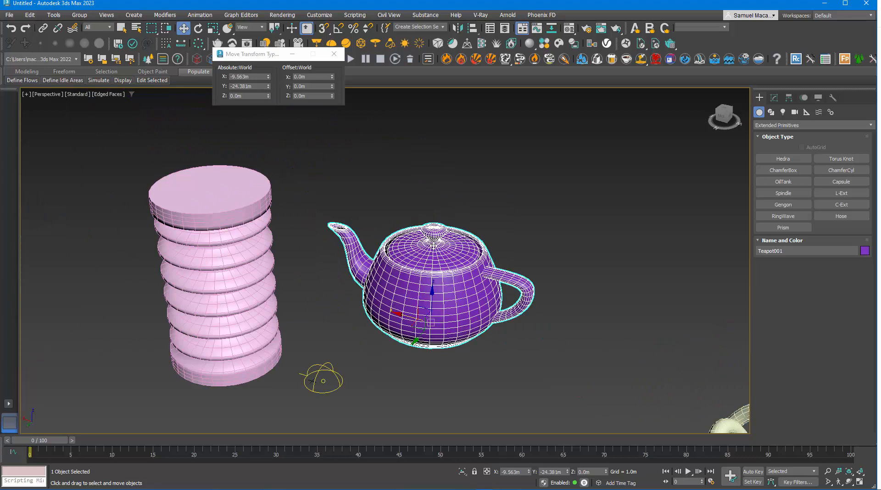
click(774, 98)
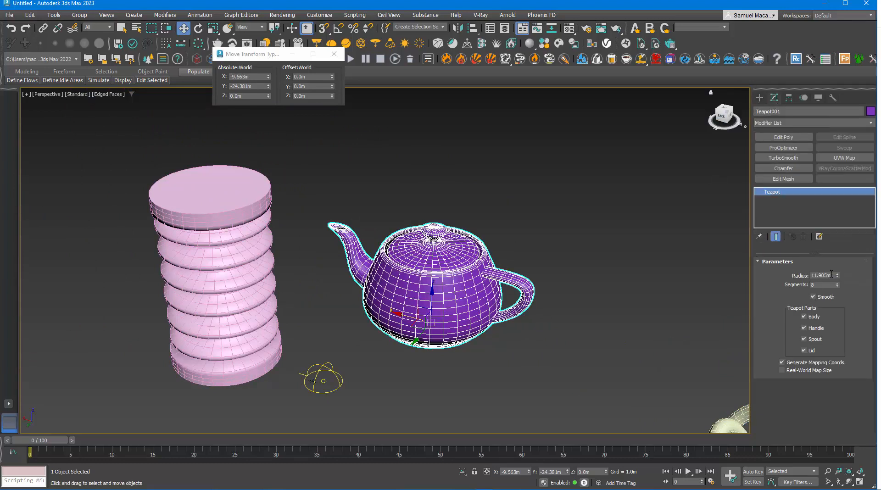
double_click(832, 275)
text(18)
key(Return)
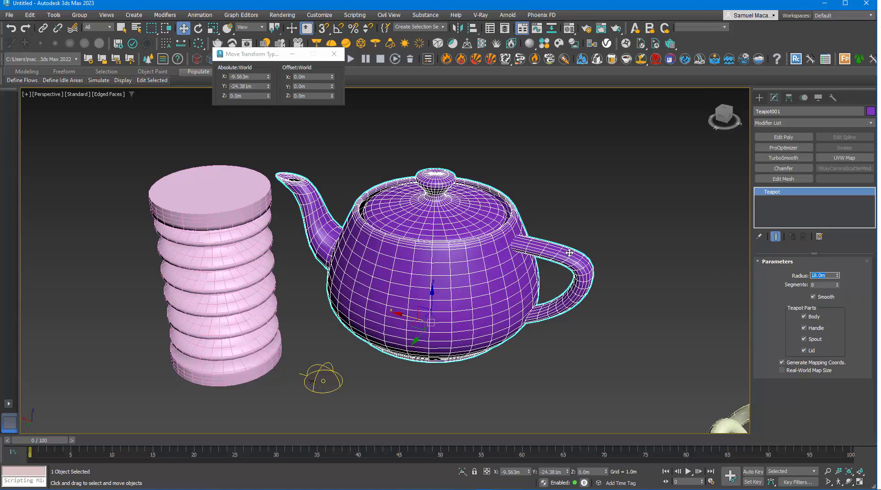
- Set the teapot's segments to 32 and inspect its mesh up close
double_click(816, 284)
text(32)
key(Return)
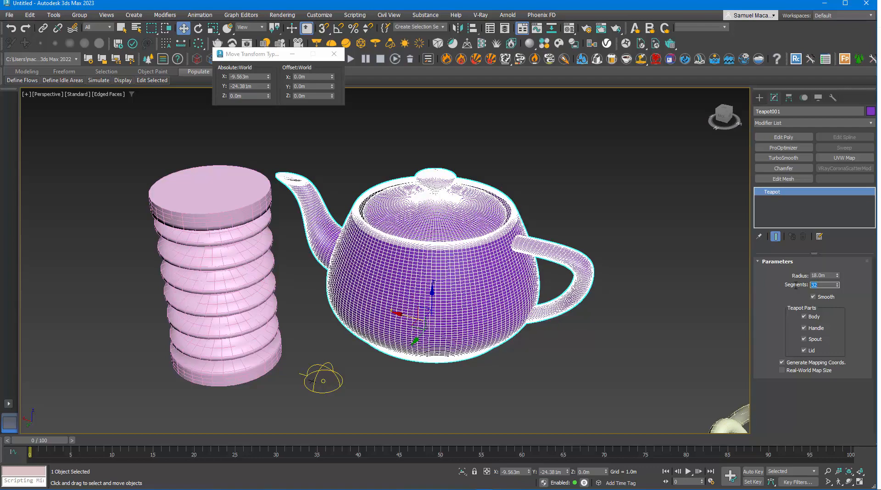
scroll(435, 255, up, 5)
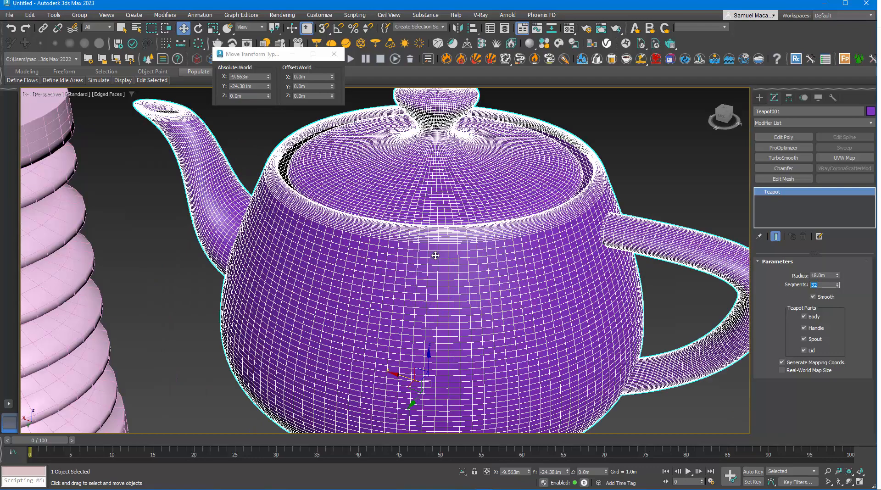
scroll(435, 256, down, 8)
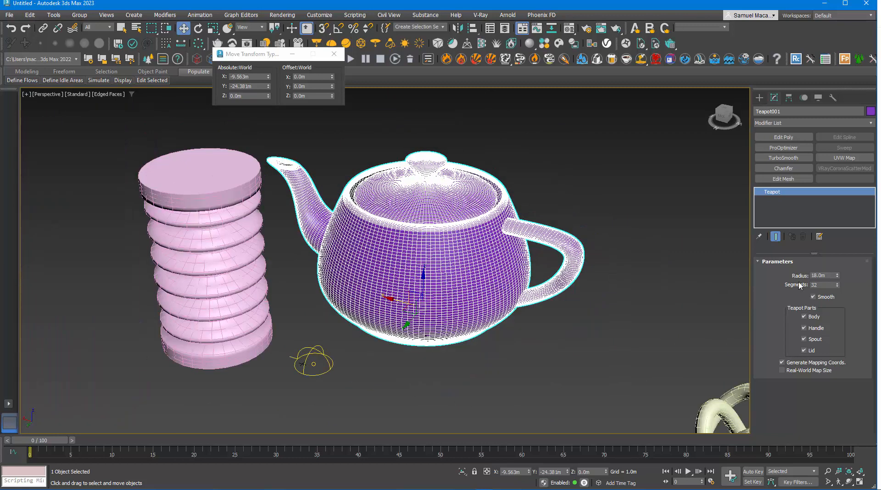
- Set the teapot's segments back to 8 and switch its smoothing off and on again
click(816, 284)
text(8)
key(Return)
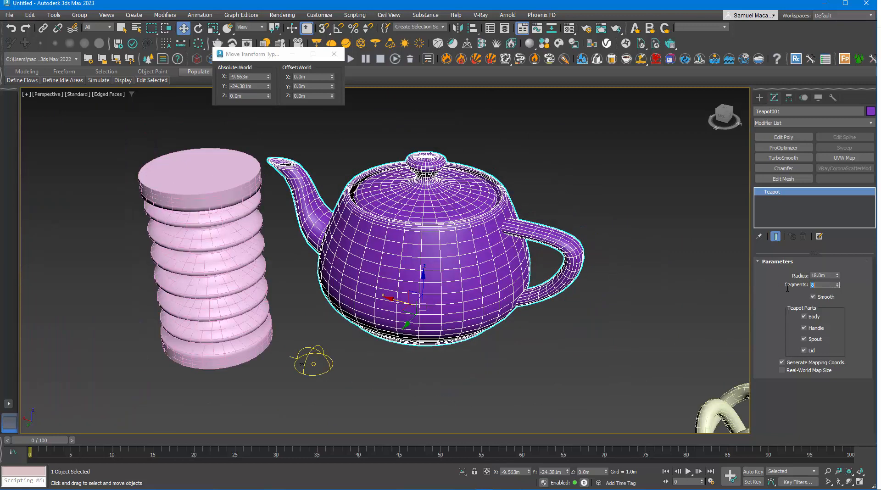
click(812, 297)
click(815, 297)
- Raise the teapot's segments to 64
double_click(817, 285)
text(72)
key(Return)
middle_drag(429, 232, 449, 229)
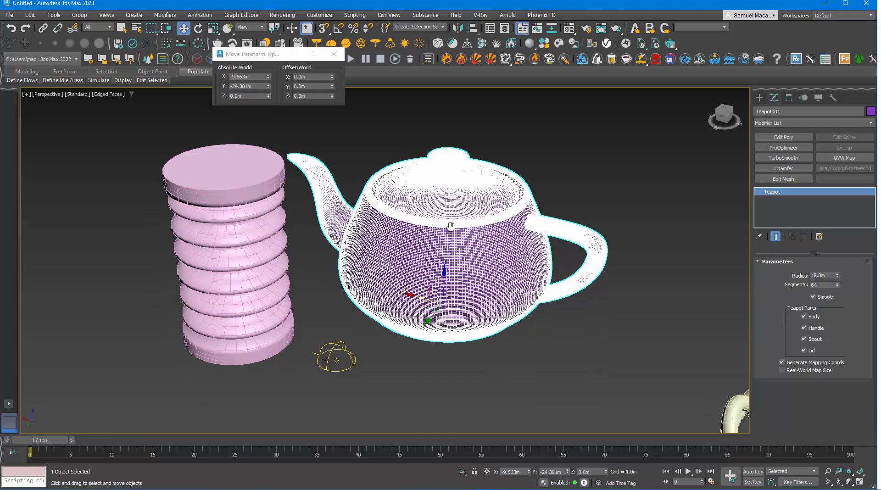
- Move the hose away from the teapot along the X axis to about X 33 m and reselect the teapot
click(296, 241)
click(381, 256)
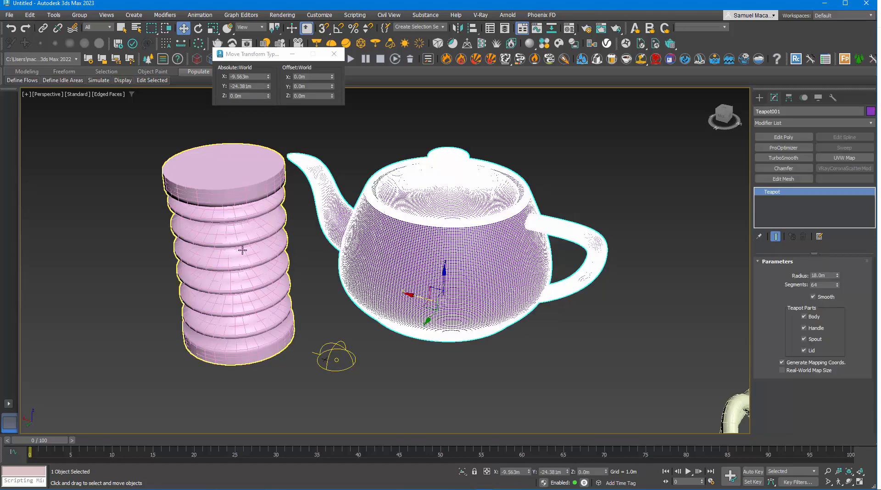
click(233, 320)
drag(233, 320, 156, 296)
click(277, 283)
click(427, 250)
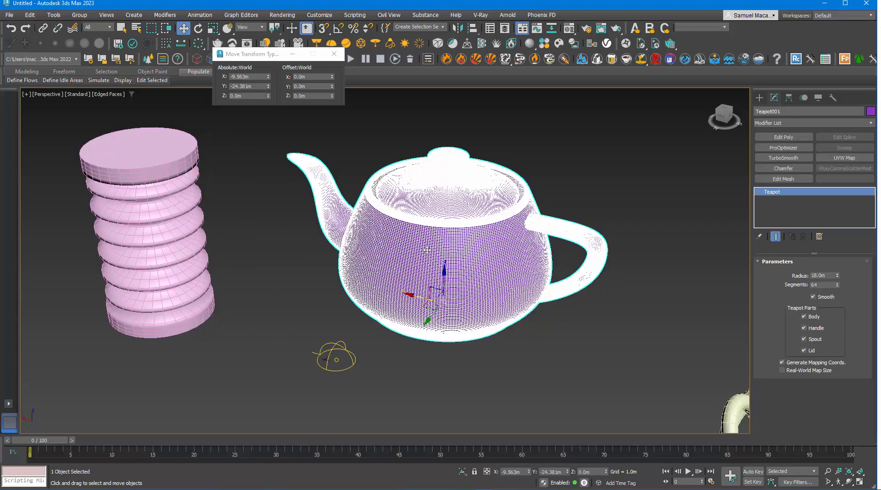
- Apply a ProOptimizer modifier to the teapot, calculate it and set the vertex percentage to 10
click(784, 147)
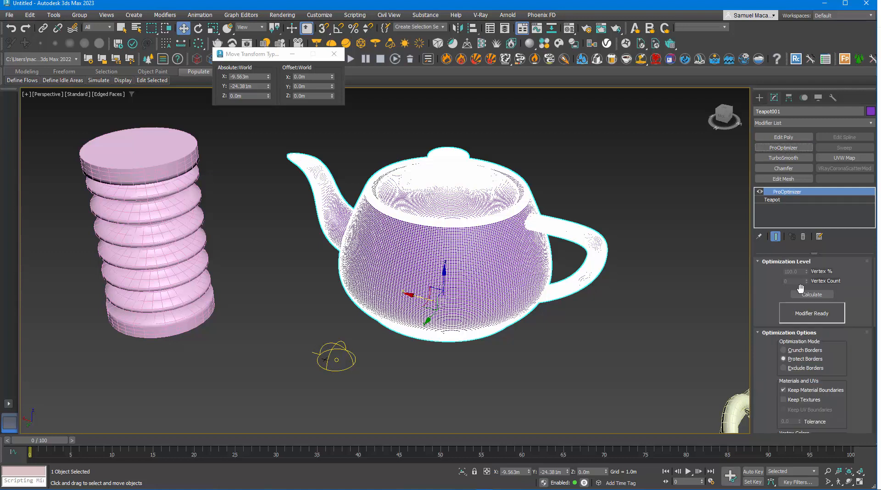
click(803, 294)
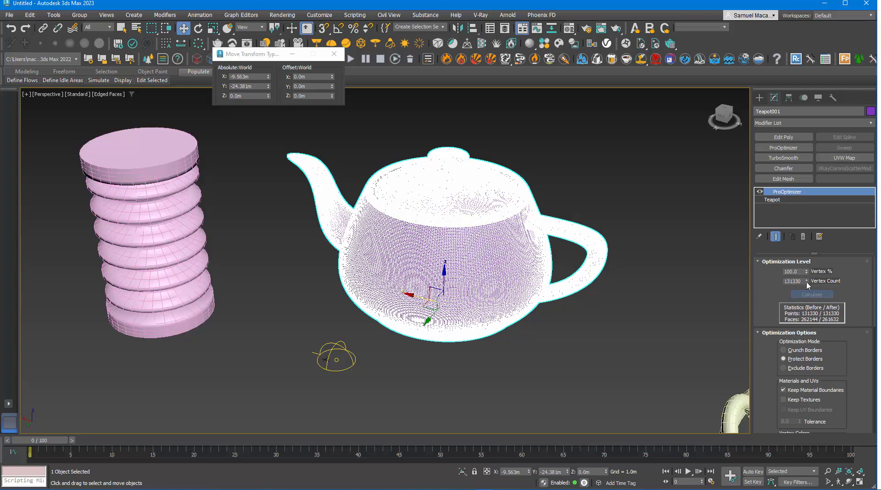
double_click(801, 272)
text(10)
key(Return)
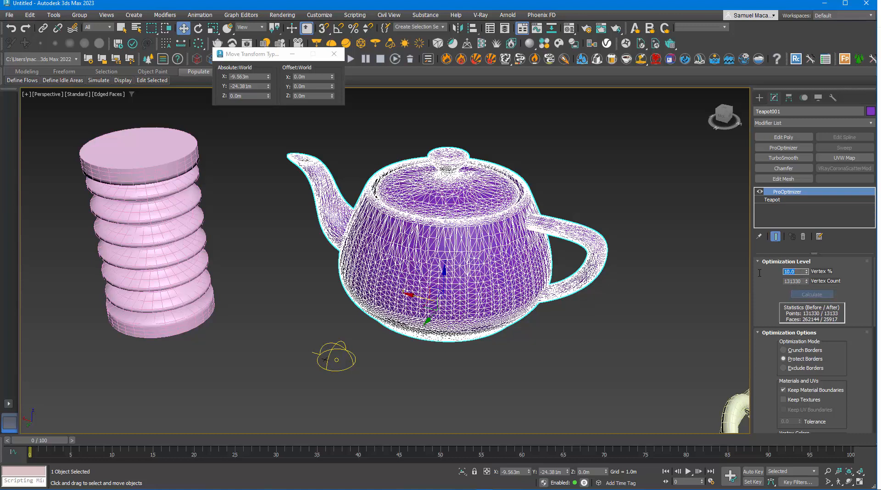
- Reduce the teapot's ProOptimizer vertex percentage to 5 and finally to 1, inspecting the simplified mesh up close
text(5)
key(Return)
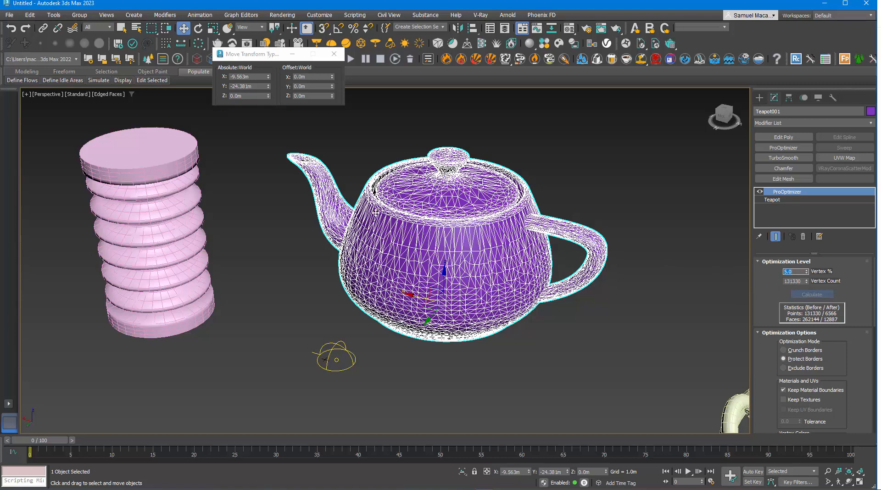
scroll(428, 203, up, 5)
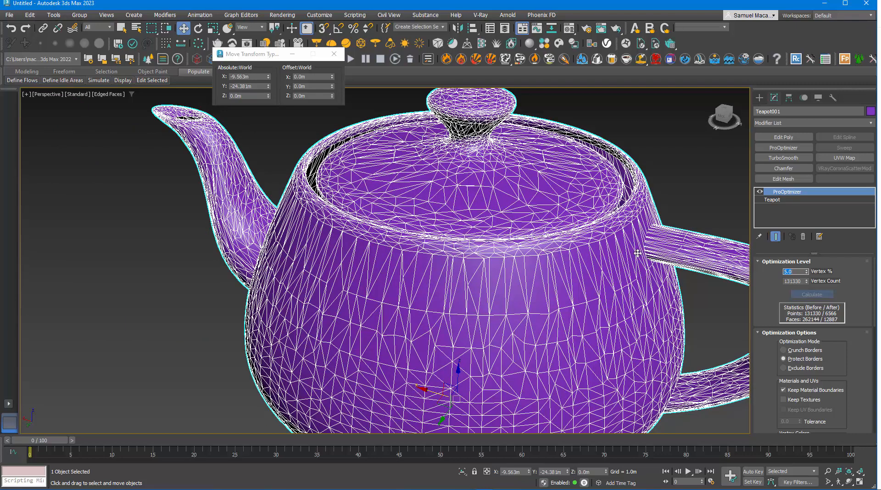
text(1)
key(Return)
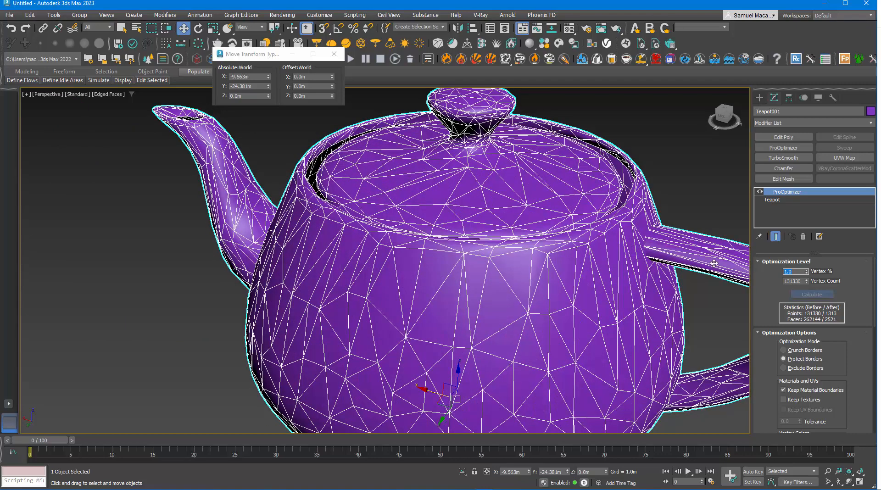
scroll(510, 251, down, 3)
middle_drag(503, 249, 445, 237)
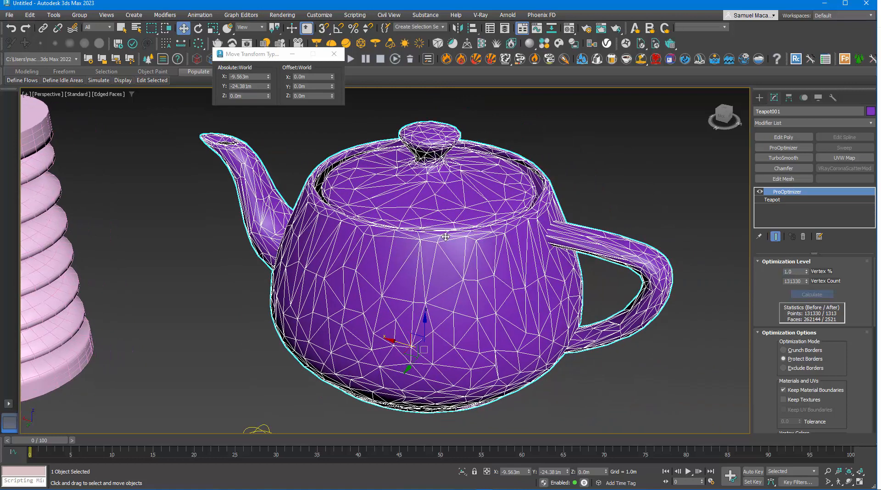
scroll(445, 237, down, 2)
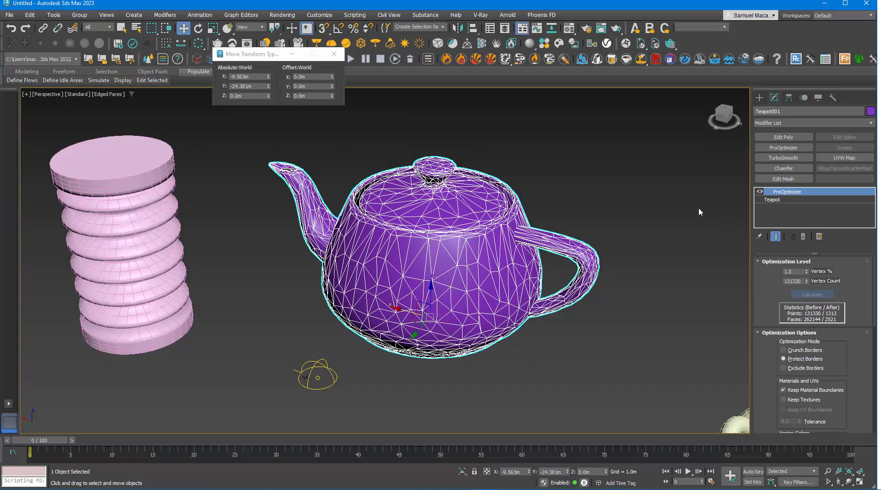
- Delete the ProOptimizer modifier from the teapot and deselect the teapot
right_click(771, 192)
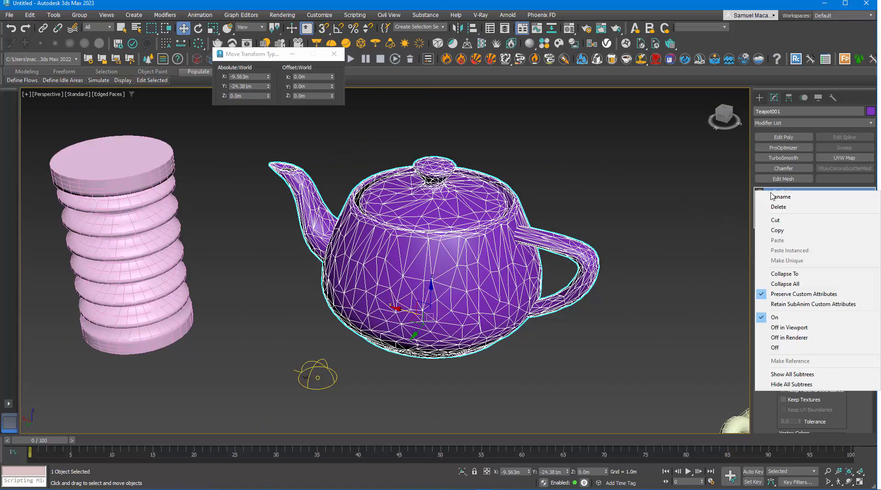
click(776, 206)
click(574, 192)
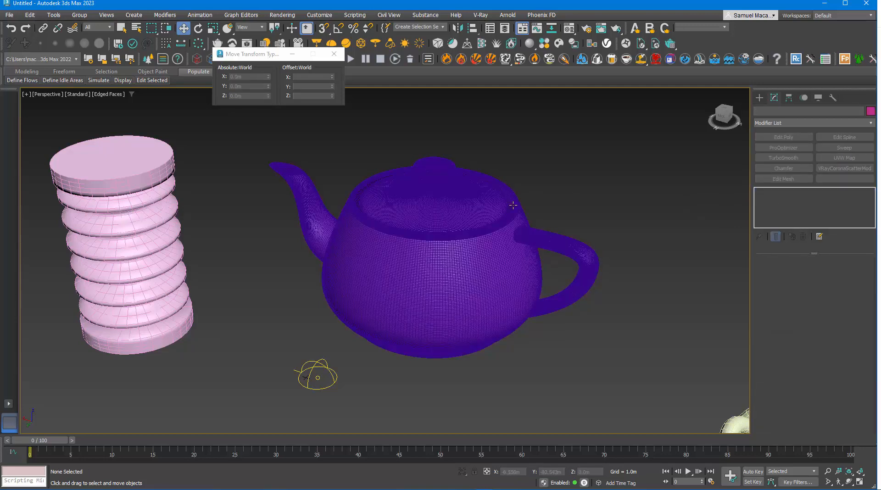
- Select the teapot again and set its segments to 8
click(514, 205)
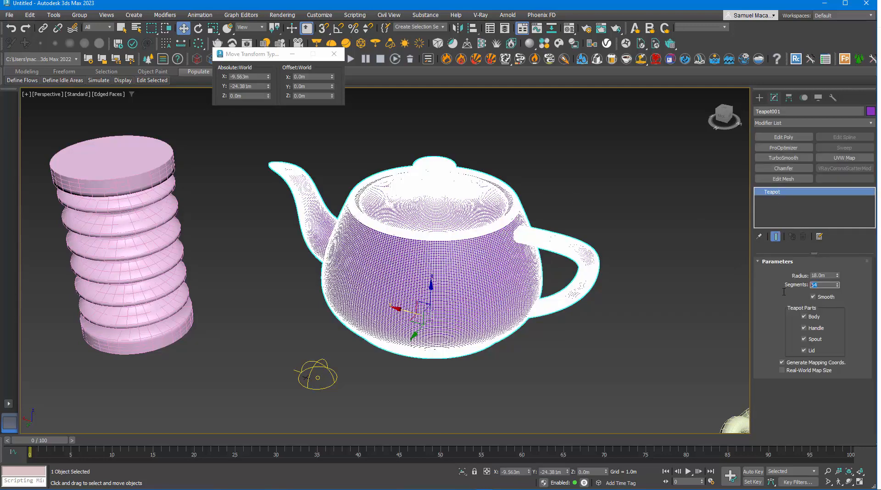
text(8)
key(Return)
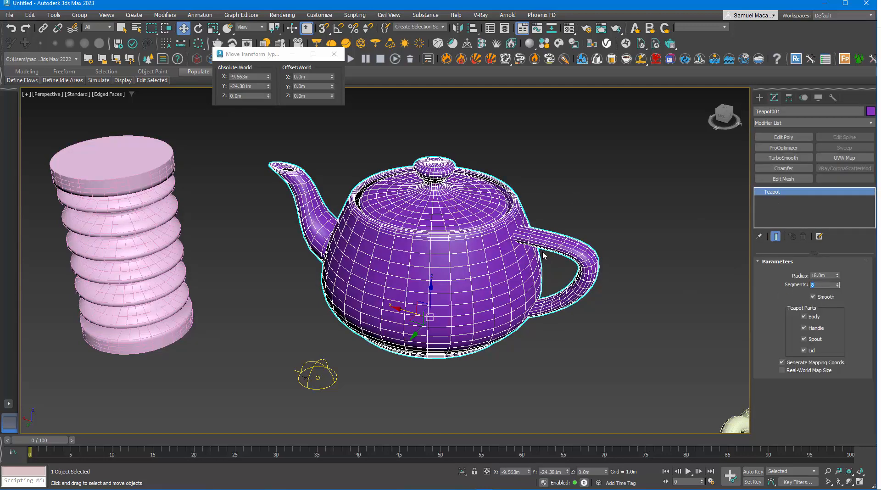
- Export only the selected teapot to the Desktop as an OBJ file named teapot, keeping the default OBJ export options
click(14, 17)
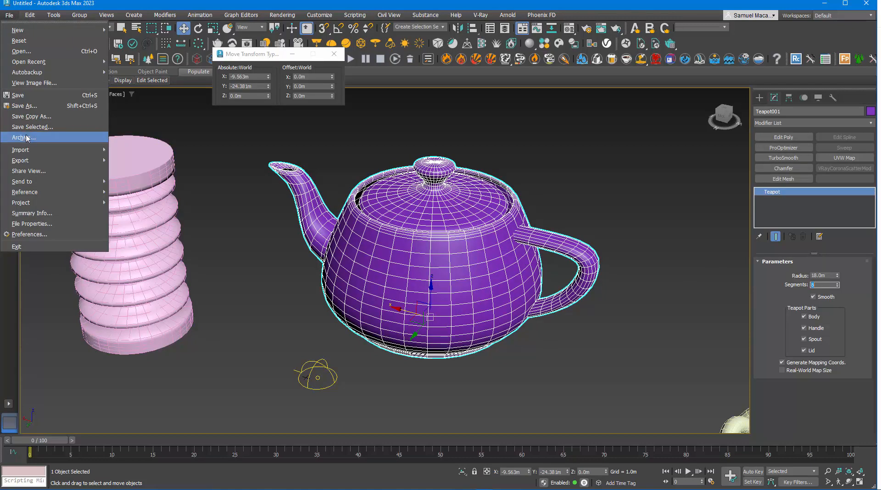
mouse_move(28, 160)
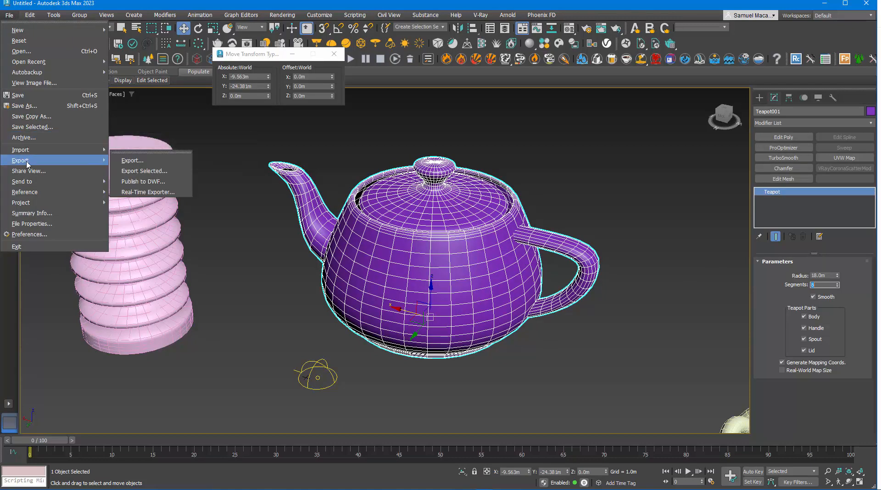
click(132, 171)
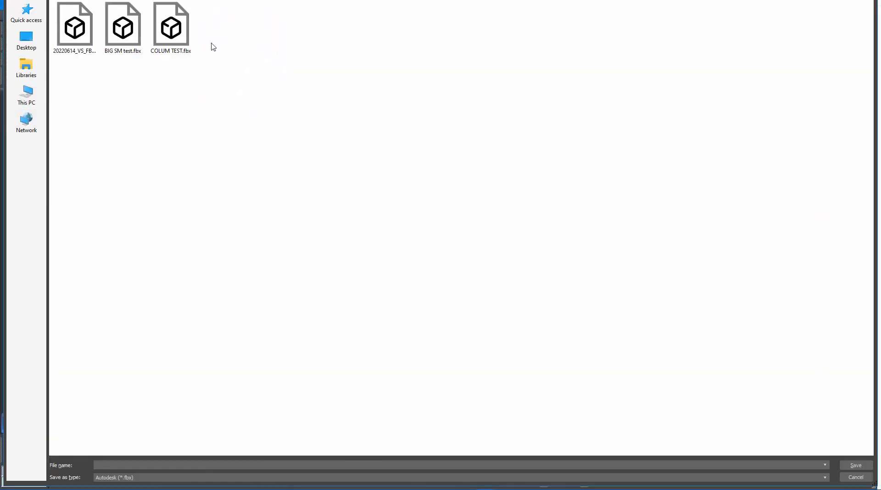
click(26, 40)
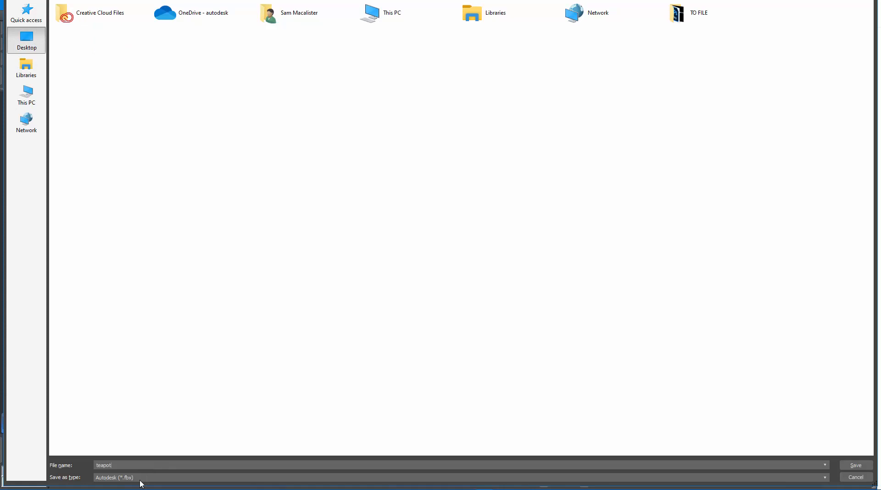
click(113, 479)
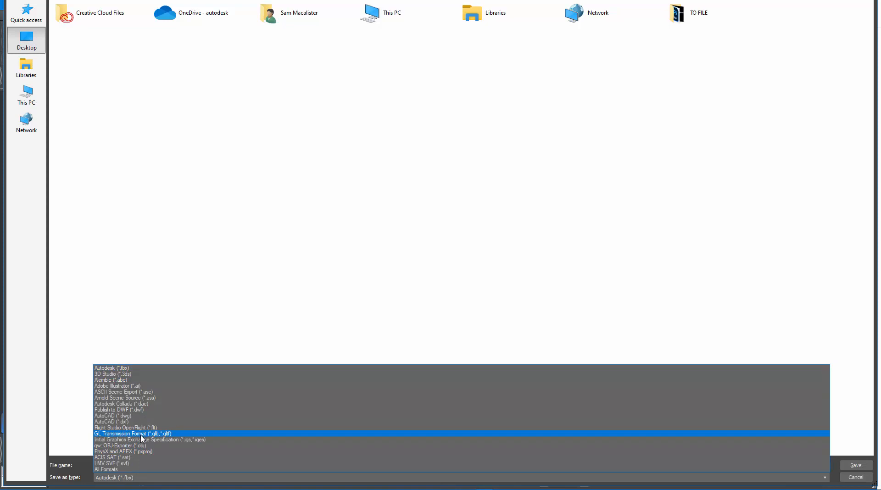
click(130, 446)
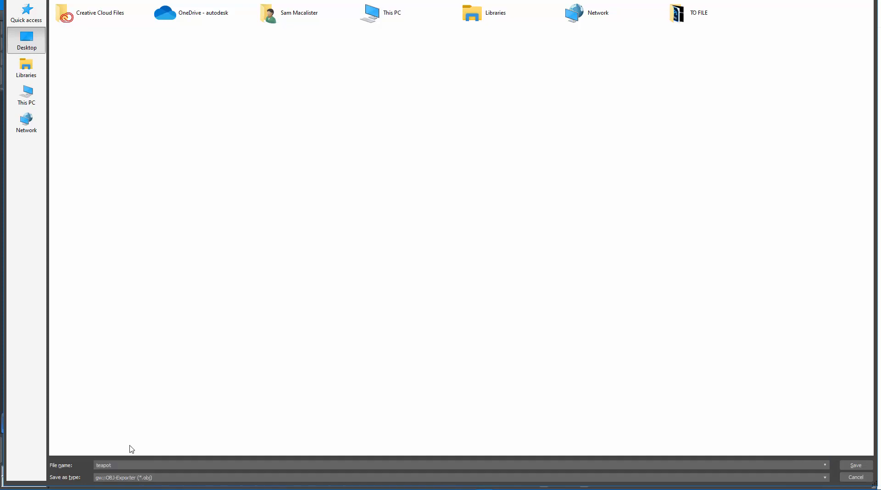
click(855, 465)
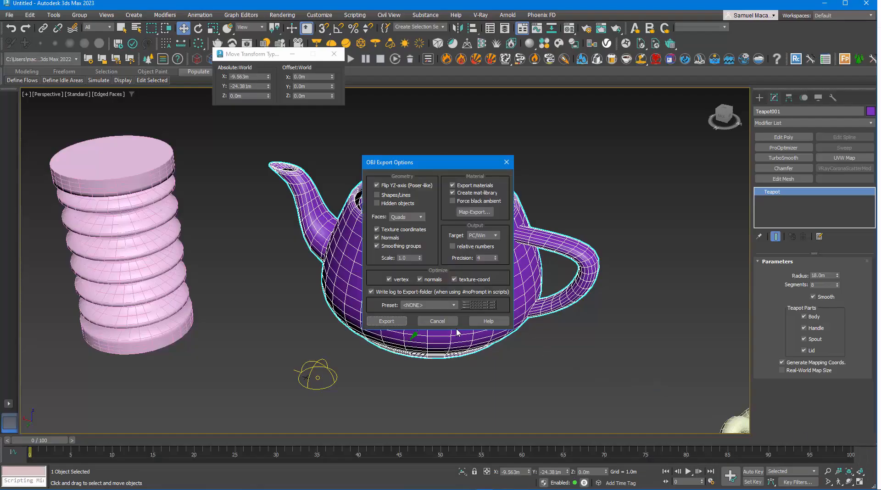
click(387, 321)
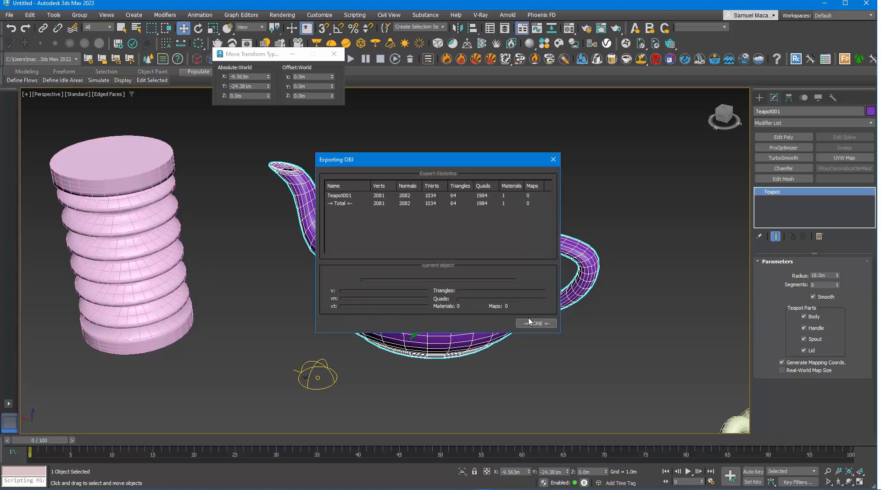
click(530, 324)
- Select the hose and set its free hose height to 60 m
click(290, 315)
click(96, 250)
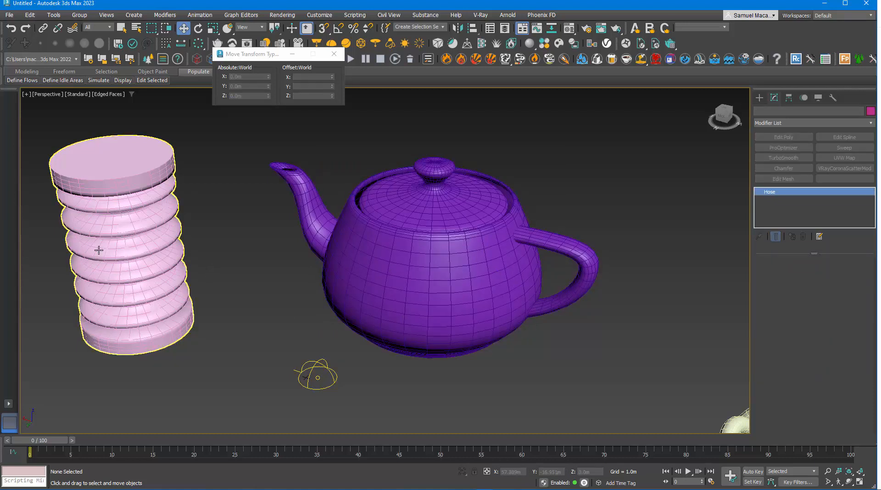
middle_drag(280, 193, 412, 194)
scroll(397, 301, down, 3)
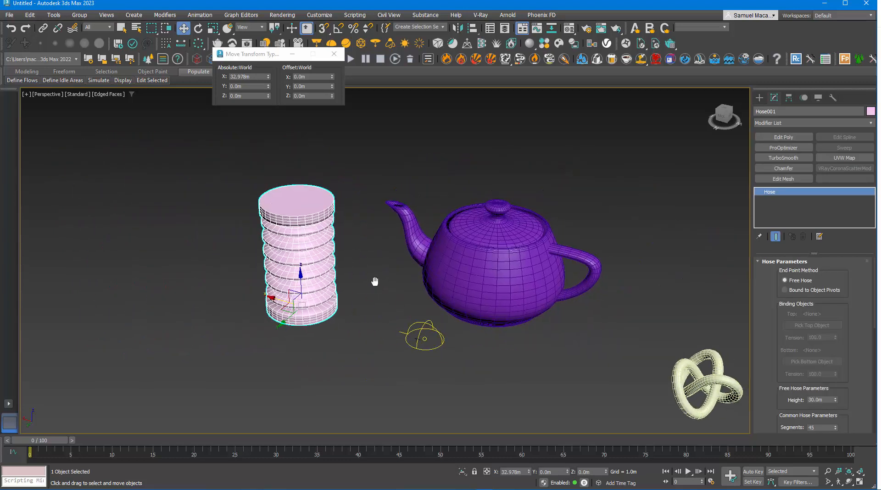
double_click(830, 401)
text(60)
key(Return)
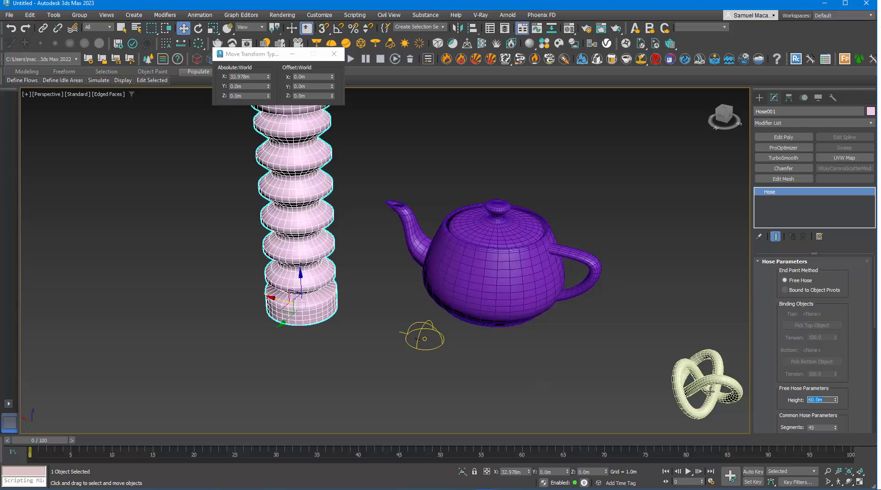
- Set the hose's flex section to start at 3% and end at 97%
scroll(779, 377, down, 5)
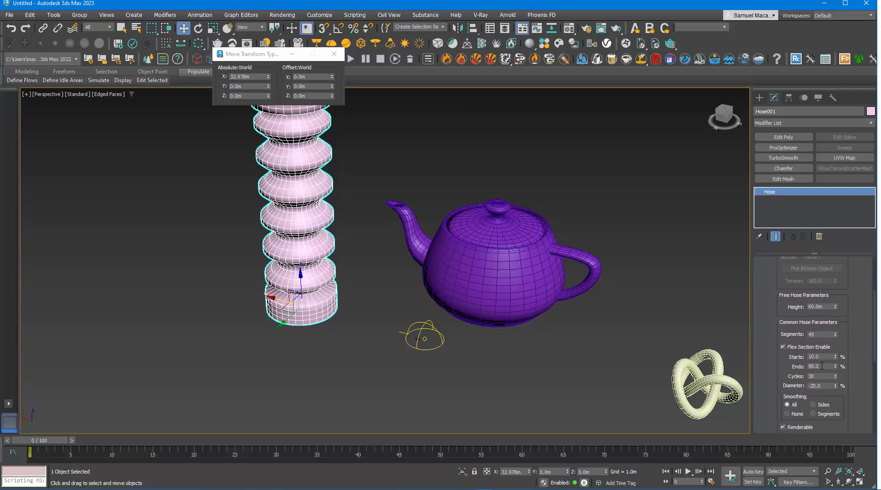
double_click(815, 358)
text(3)
key(Tab)
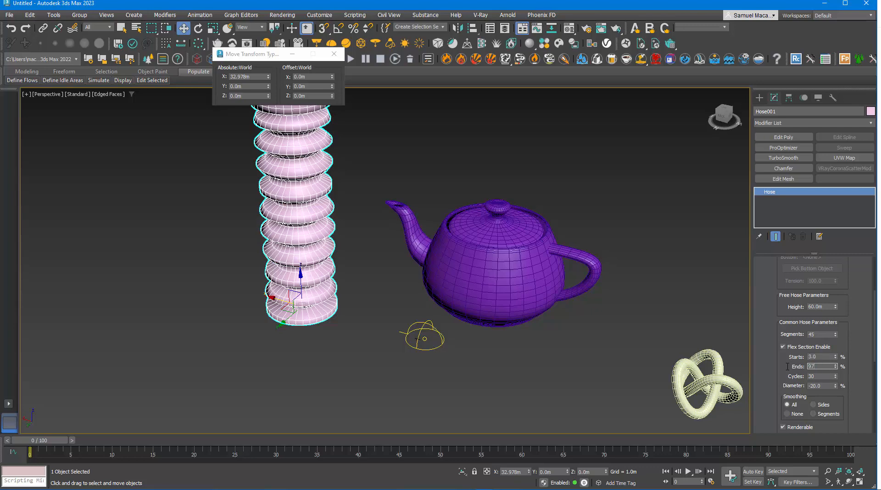
text(97)
key(Return)
mouse_move(395, 297)
middle_down()
mouse_move(397, 330)
mouse_move(390, 302)
middle_up()
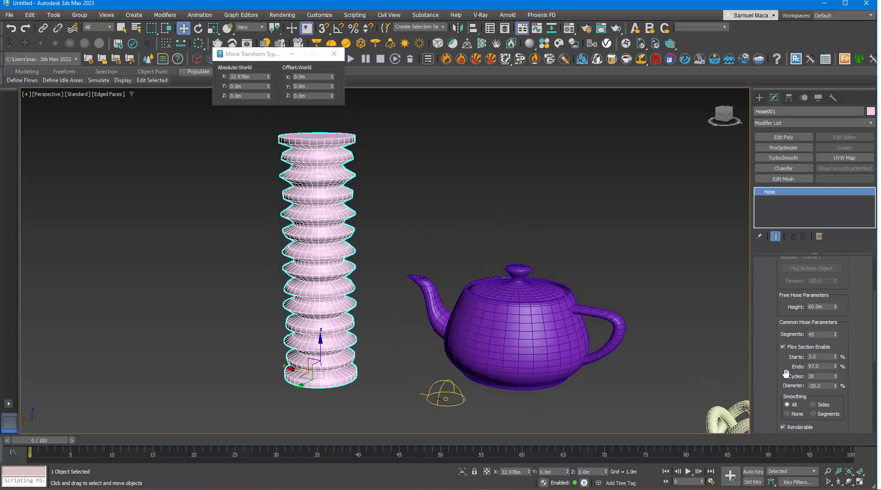
- Set the hose's flex section to 60 cycles and inspect the resulting ridges
scroll(786, 374, down, 2)
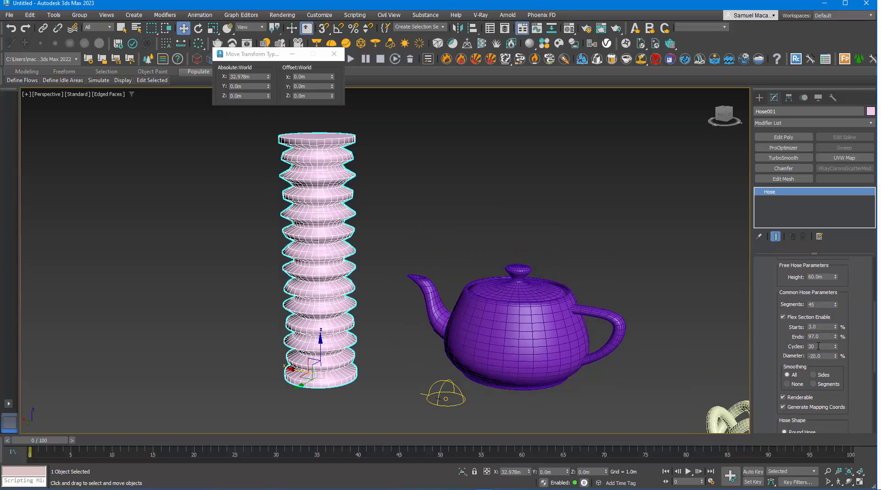
drag(819, 347, 789, 347)
key(BackSpace)
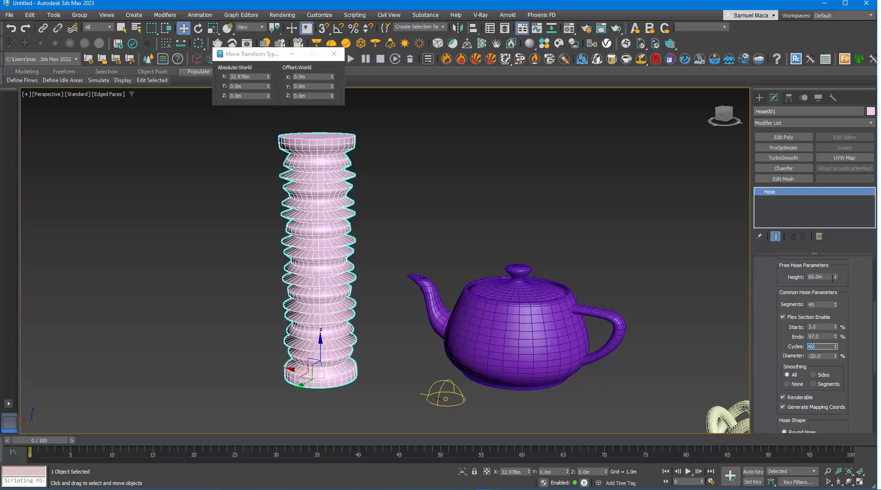
scroll(269, 248, up, 3)
scroll(309, 210, down, 1)
scroll(334, 222, up, 3)
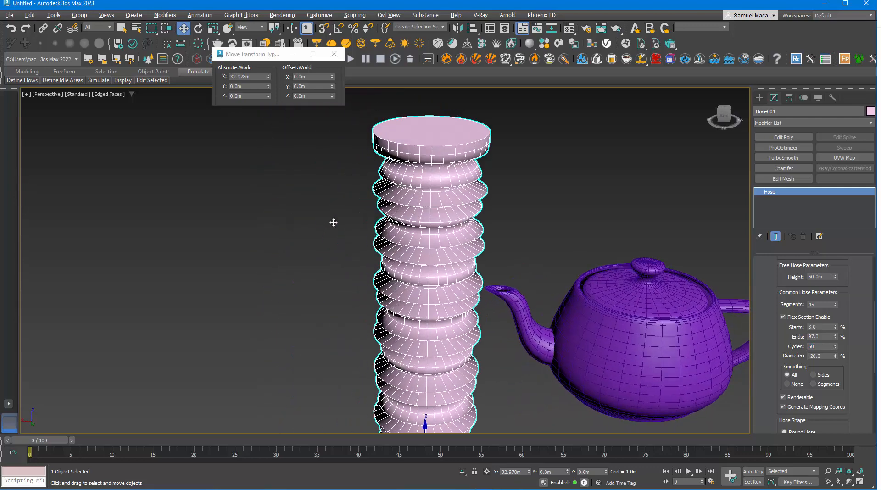
scroll(334, 223, down, 5)
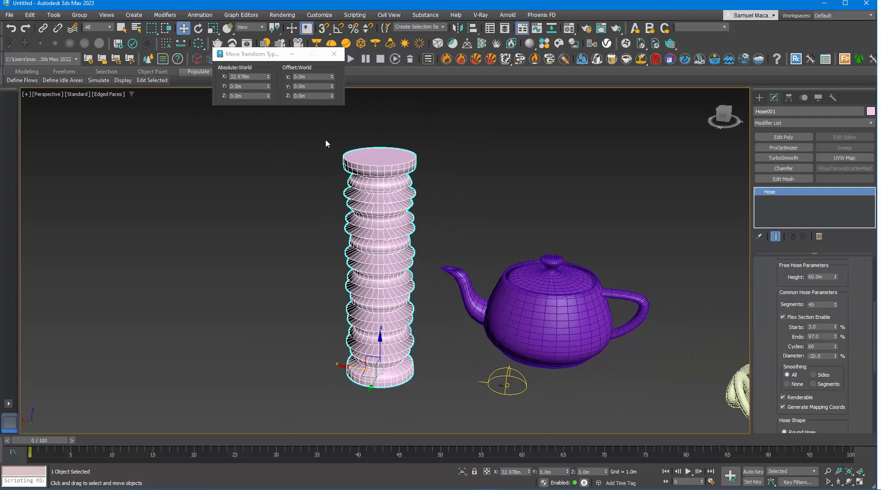
- Export only the selected hose to the Desktop as an OBJ file named tower, keeping the default export options
click(9, 14)
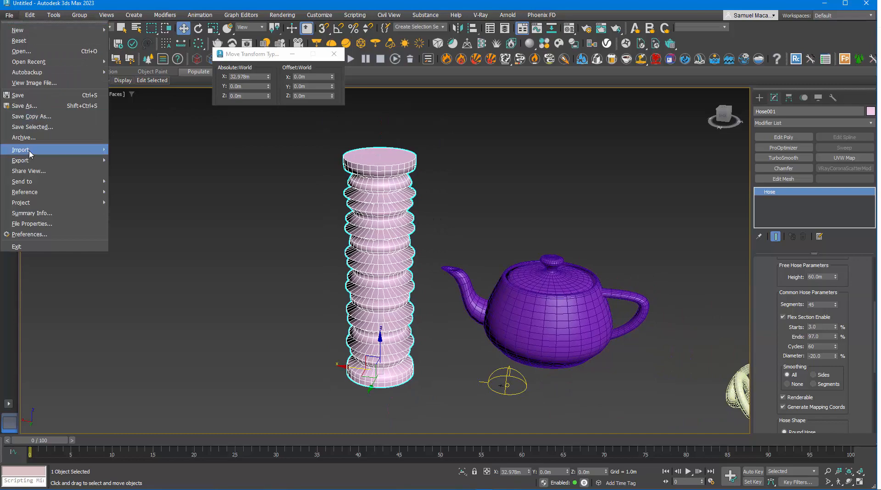
mouse_move(29, 160)
click(126, 171)
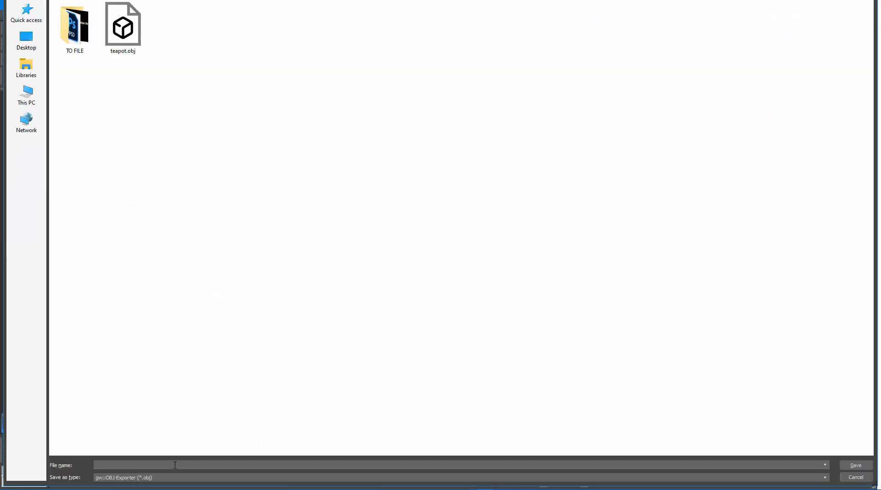
text(tower)
click(847, 466)
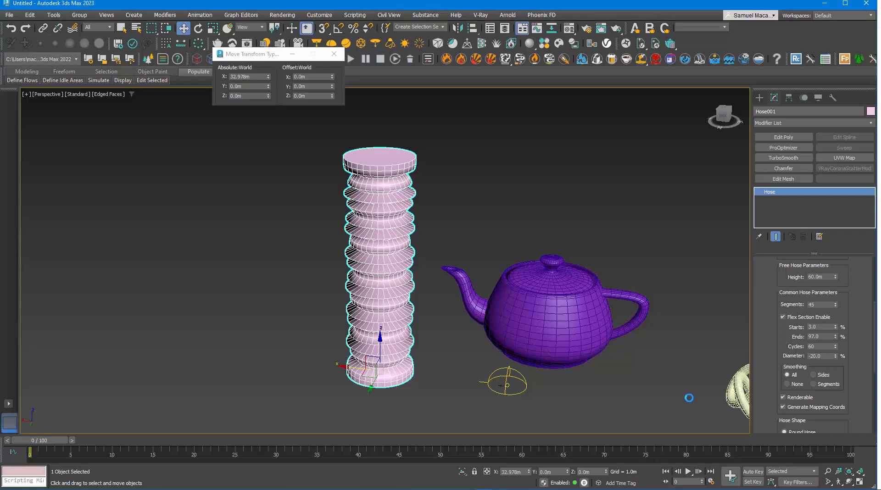
click(370, 321)
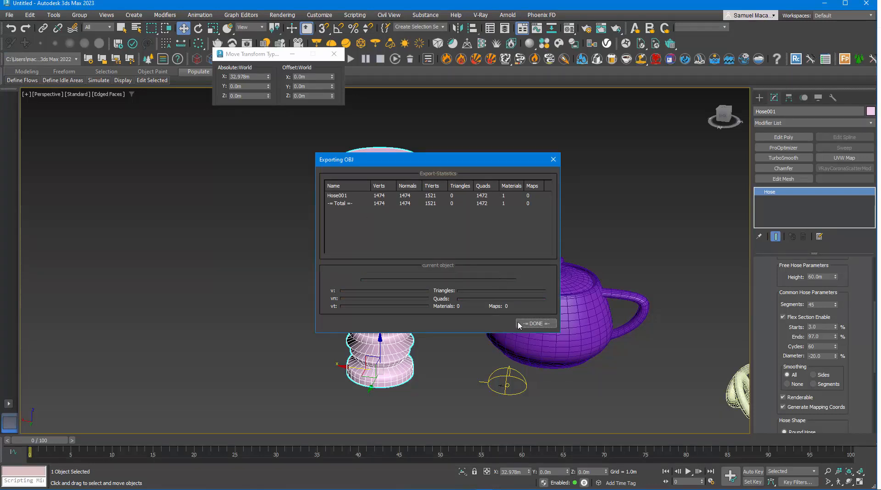
click(535, 324)
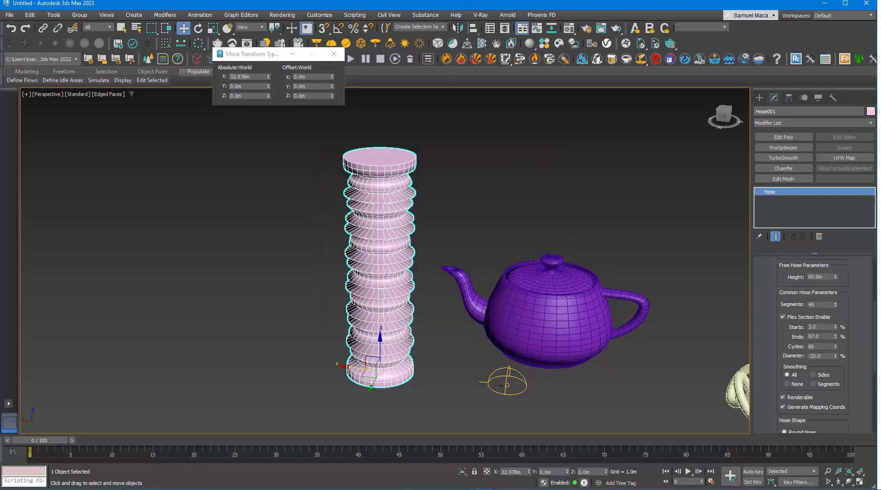
- Switch to the BIGGEST project in Spacemaker and import teapot.obj from the Desktop into its library
mouse_move(49, 488)
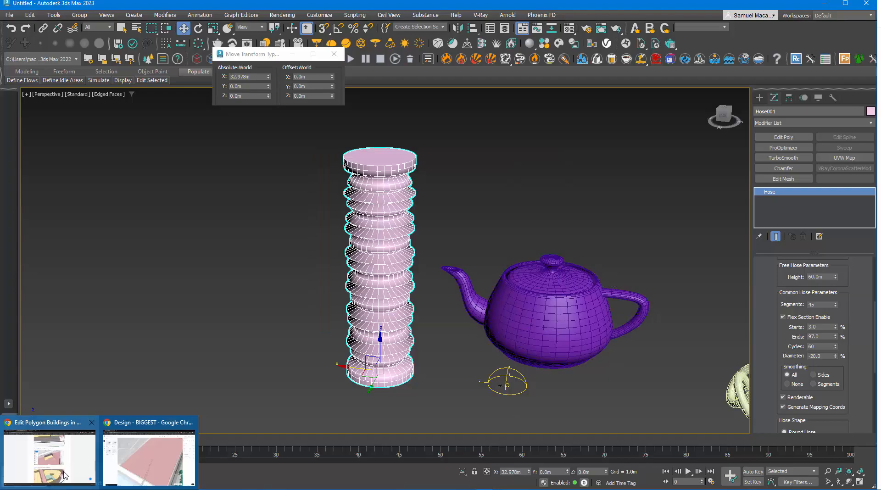
click(129, 461)
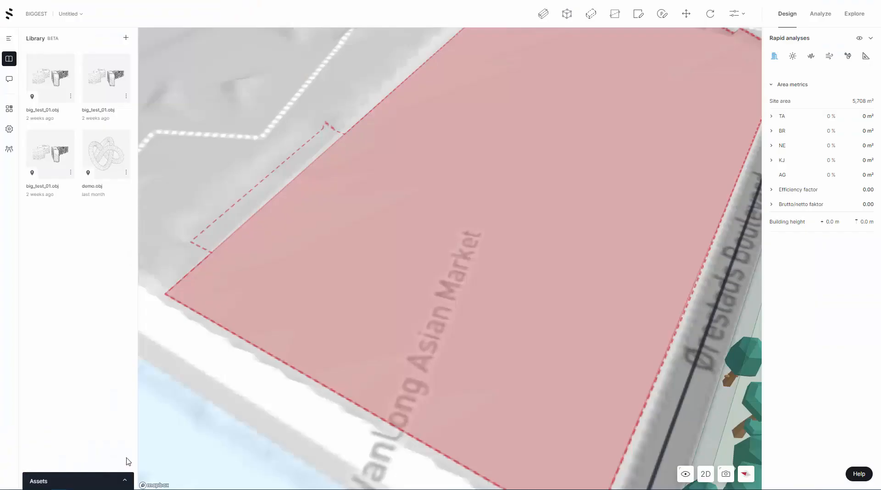
click(124, 41)
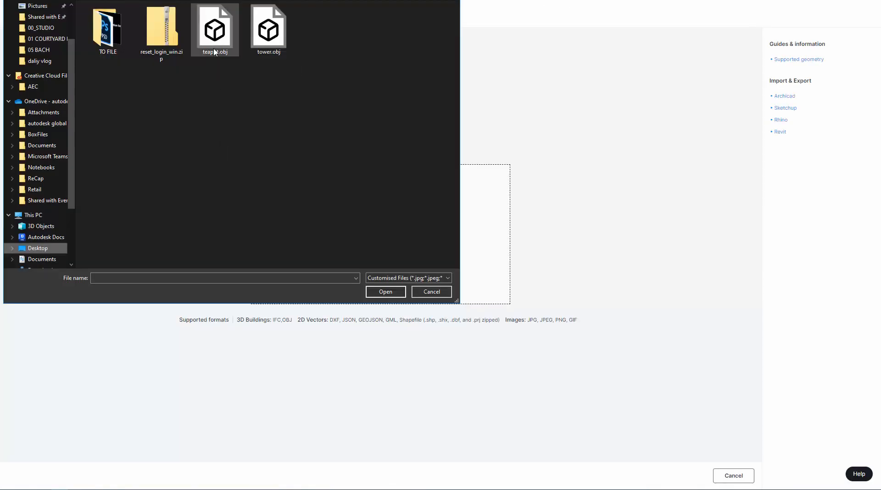
click(214, 52)
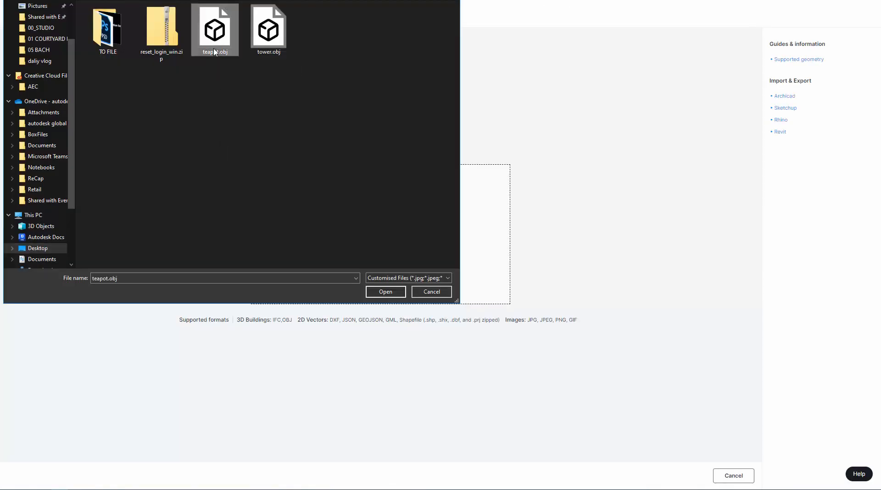
click(382, 295)
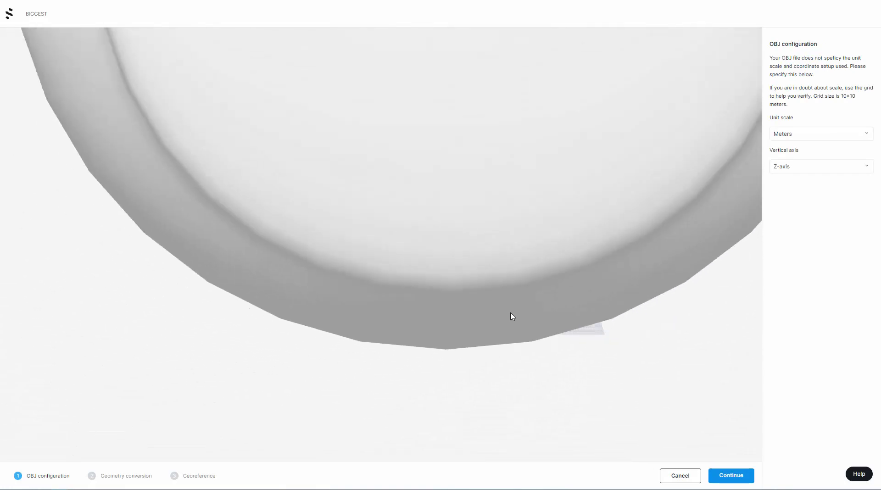
- Set the imported teapot's vertical axis to Y-axis and check its orientation against the grid
scroll(530, 318, up, 5)
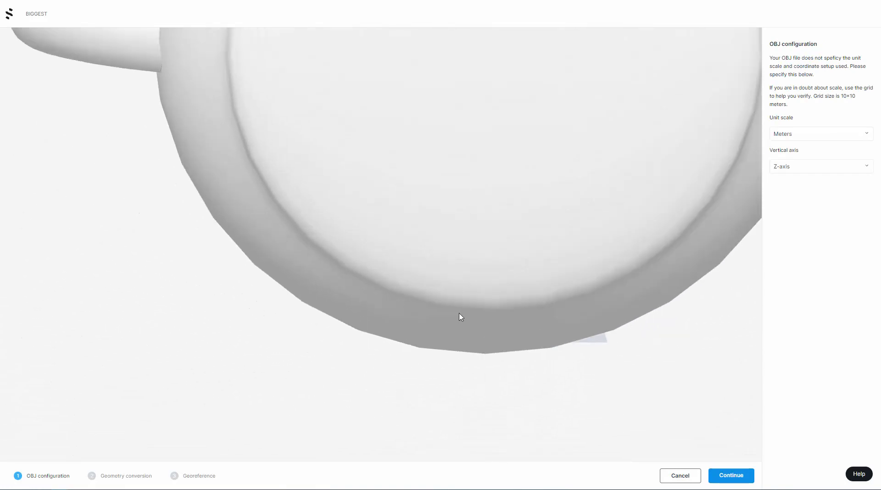
drag(518, 338, 505, 322)
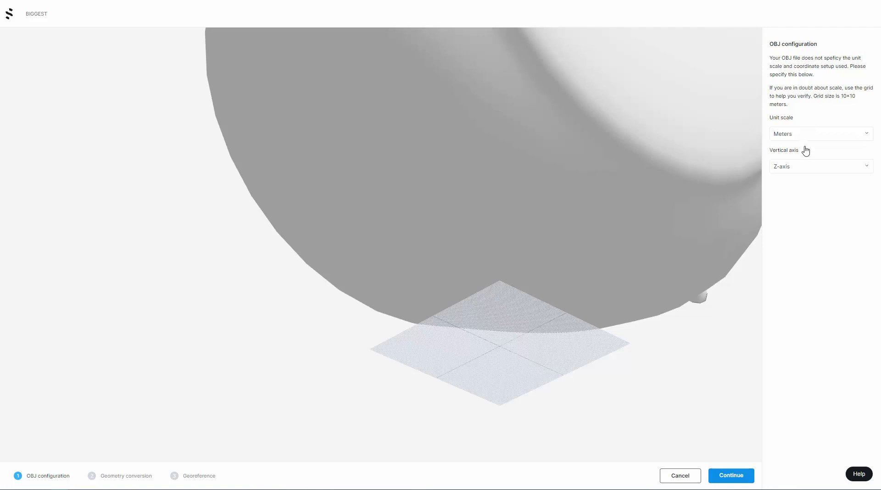
click(803, 171)
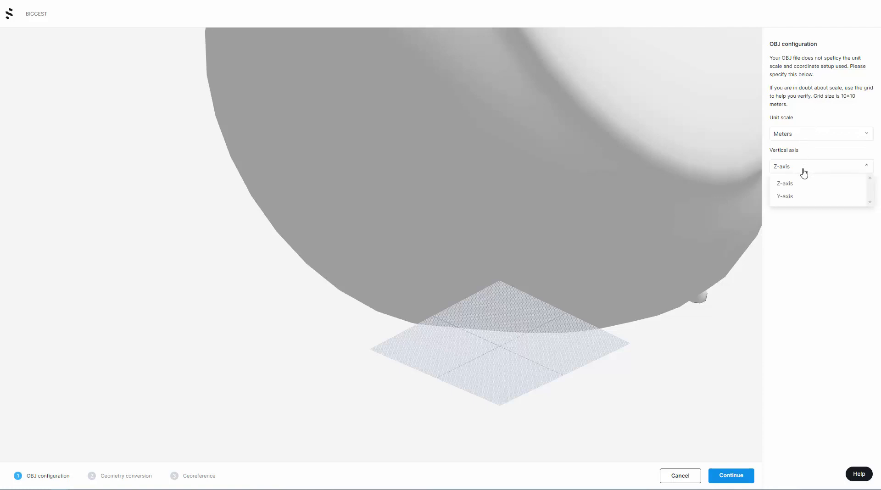
click(803, 197)
scroll(532, 299, down, 3)
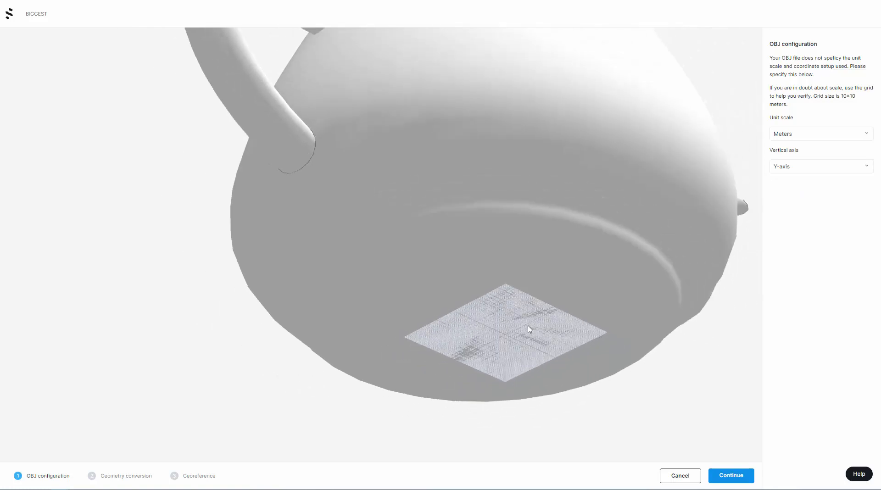
scroll(549, 269, up, 1)
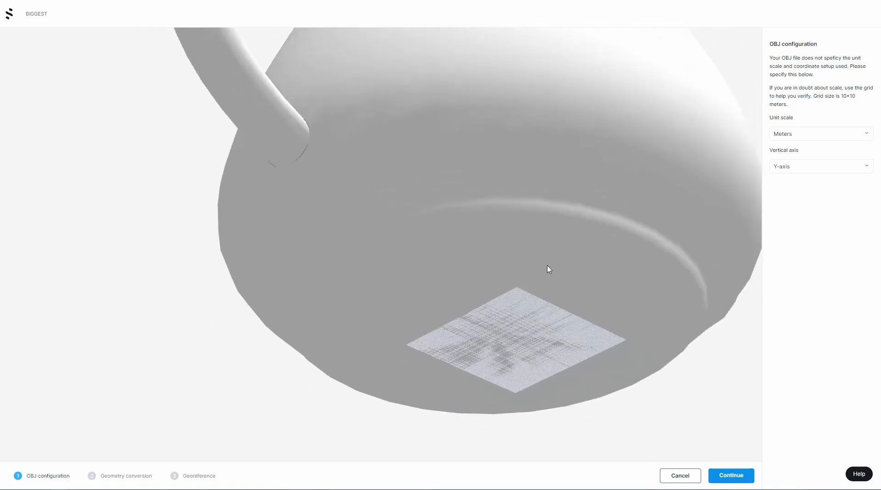
- Try Millimeters as the teapot's unit scale and compare its size with the 10×10 m grid
click(799, 137)
click(798, 189)
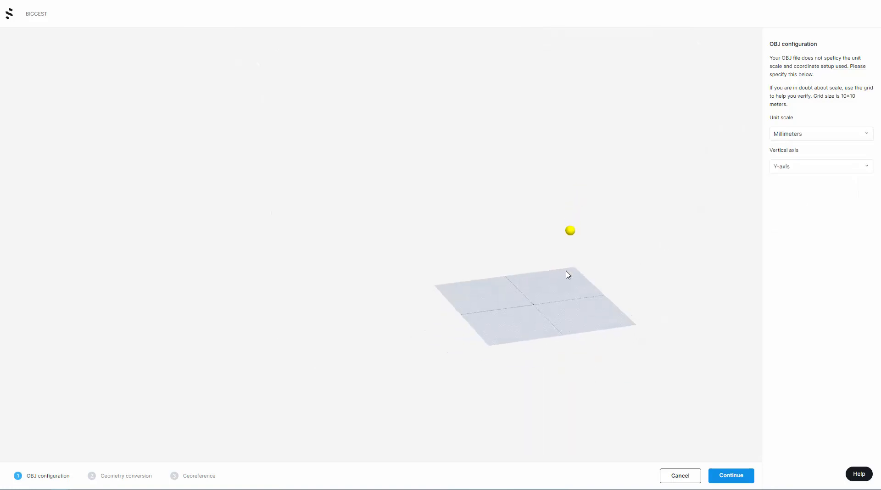
scroll(537, 307, up, 5)
scroll(538, 307, up, 6)
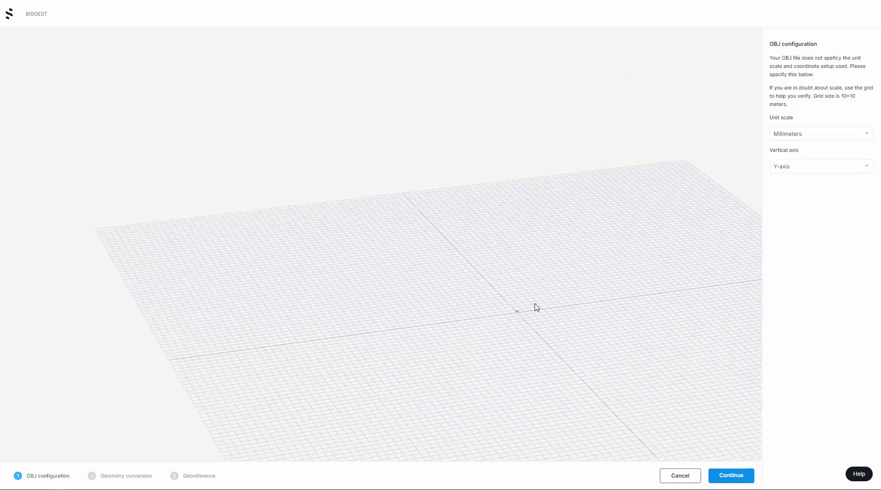
scroll(536, 307, up, 4)
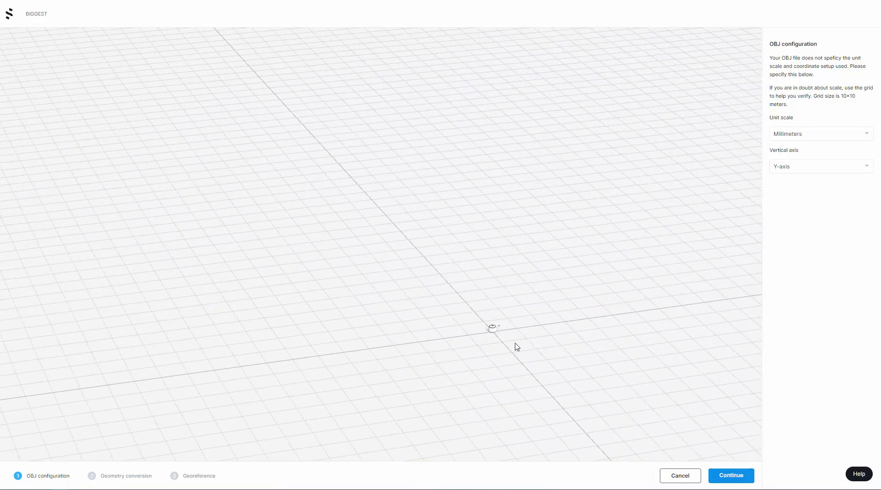
scroll(516, 347, up, 3)
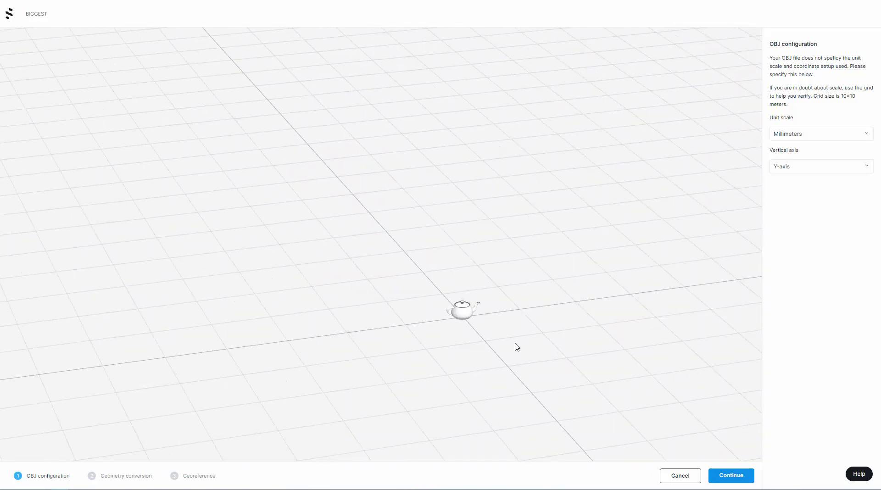
- Set the teapot's unit scale to Centimeters and check its size against the grid
click(801, 134)
click(797, 176)
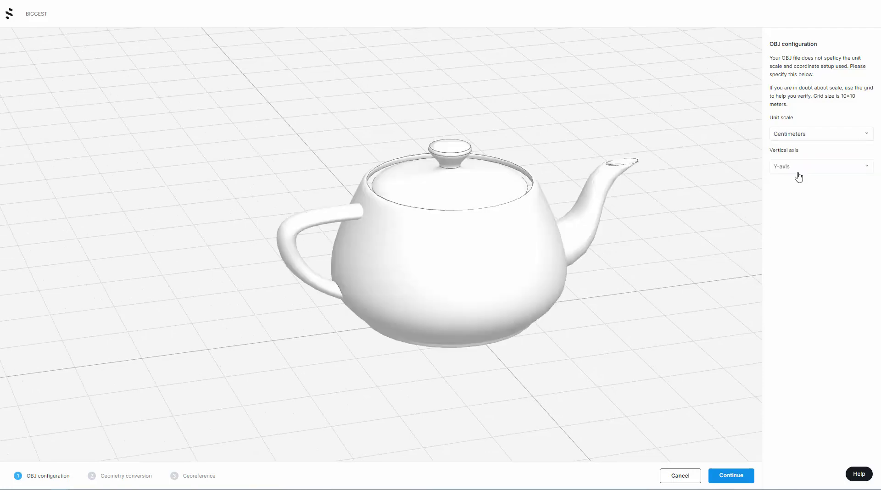
scroll(514, 337, up, 3)
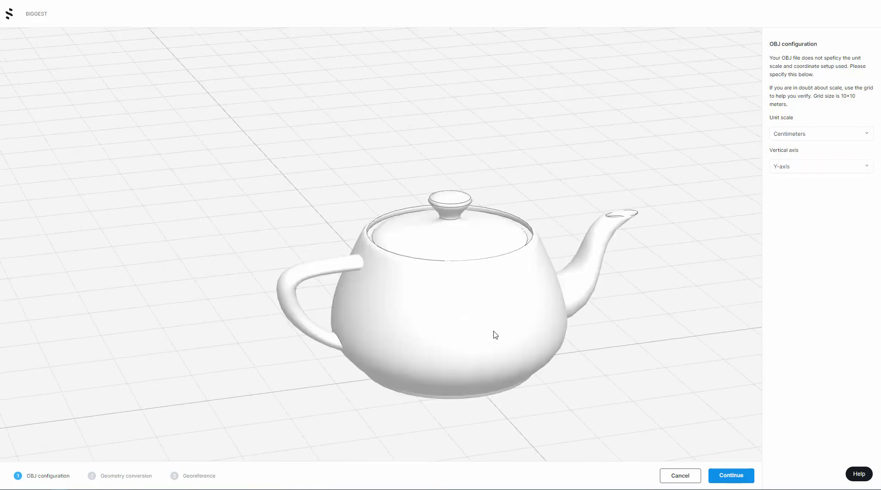
scroll(475, 303, down, 2)
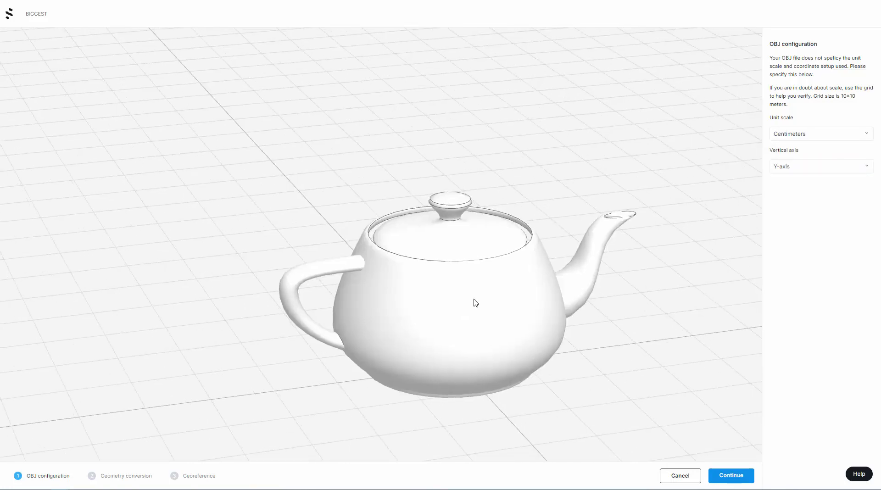
- Accept the OBJ configuration and choose to preserve the imported teapot geometry as a mesh
click(720, 477)
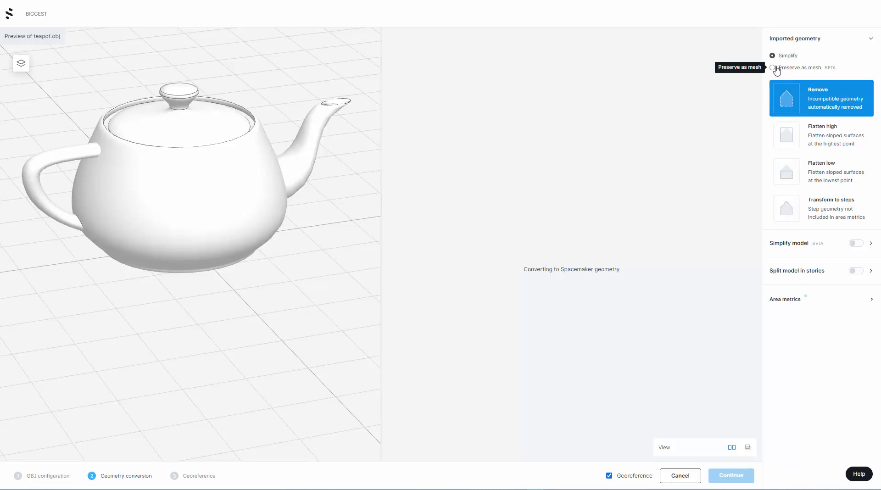
mouse_move(776, 70)
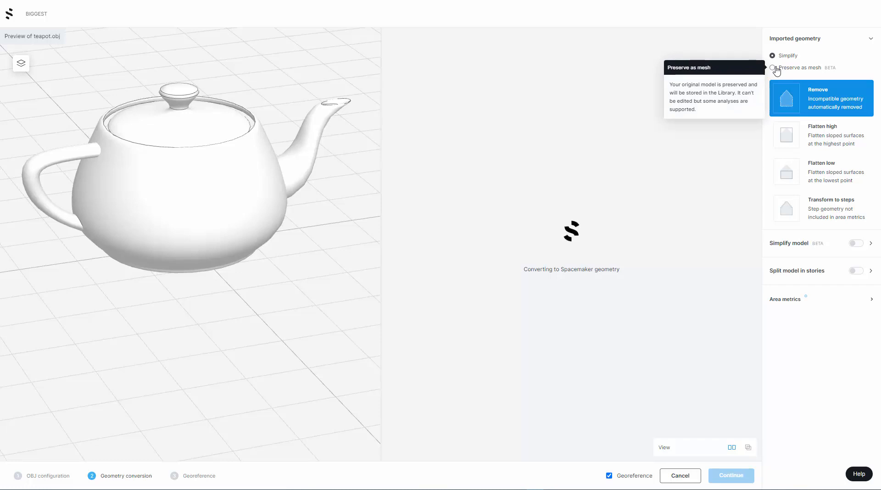
click(774, 68)
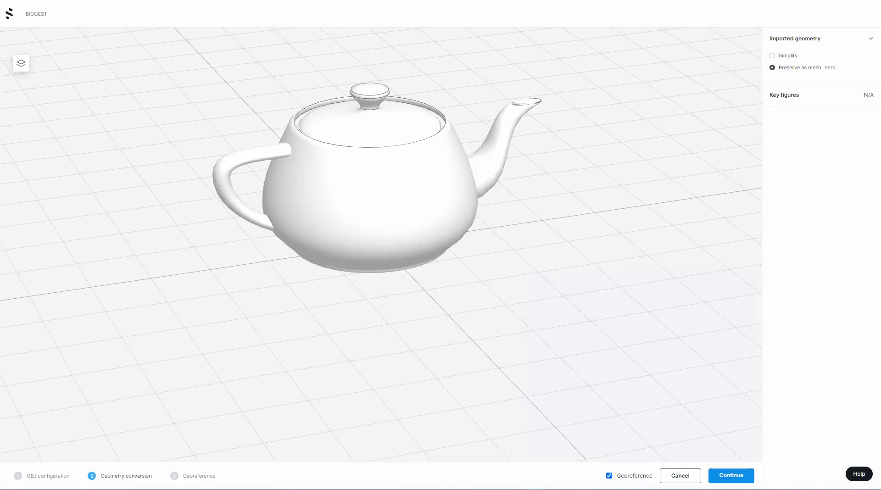
- Proceed to georeferencing, place the teapot in the center of the site, and show the placement in 3D
click(719, 479)
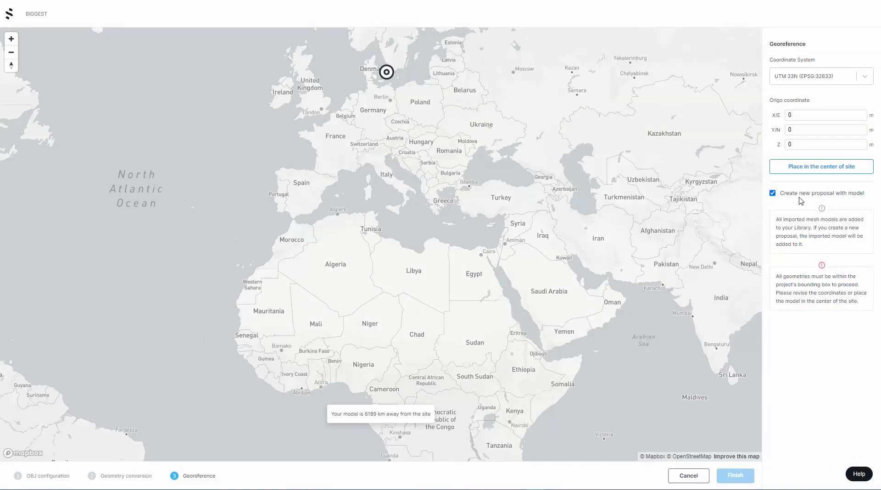
click(834, 169)
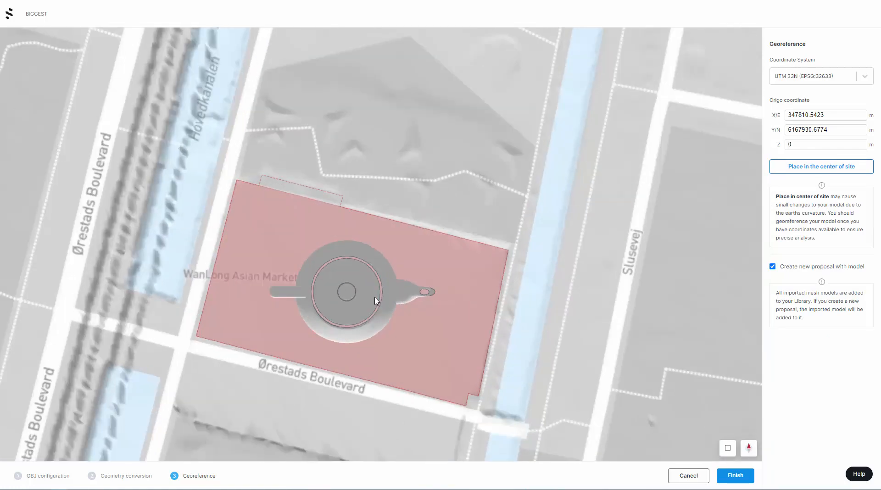
click(728, 448)
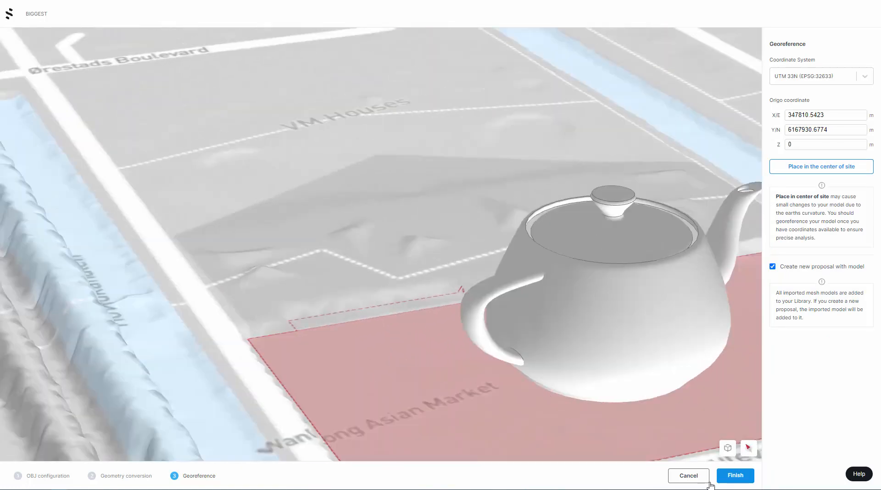
- Finish the teapot import and select the placed model to view it on the site
click(738, 477)
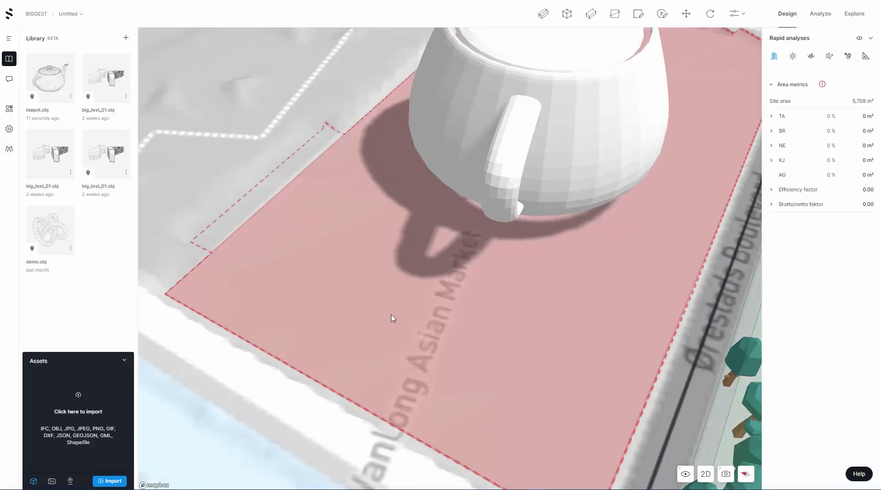
click(495, 205)
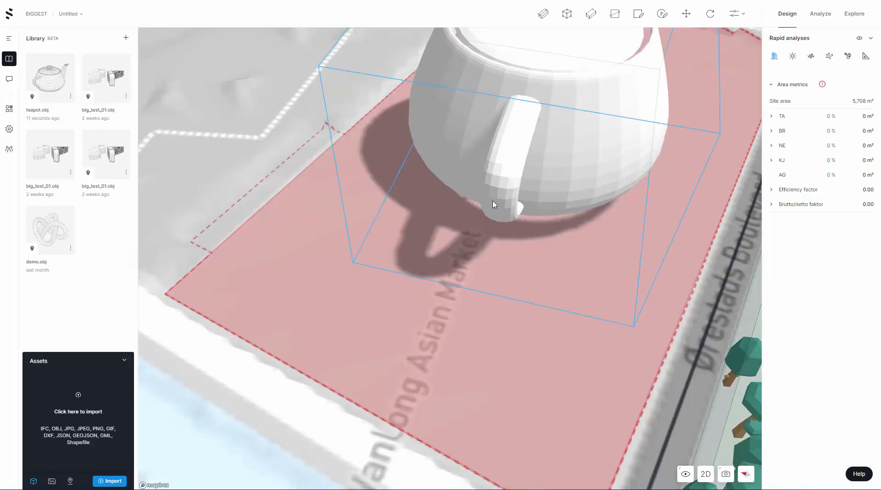
scroll(494, 204, down, 3)
click(516, 166)
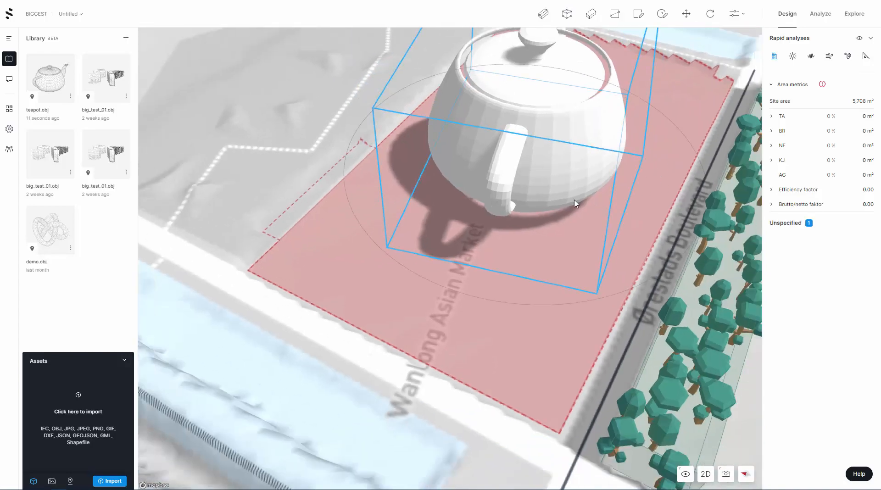
right_drag(577, 202, 459, 179)
right_drag(428, 183, 579, 199)
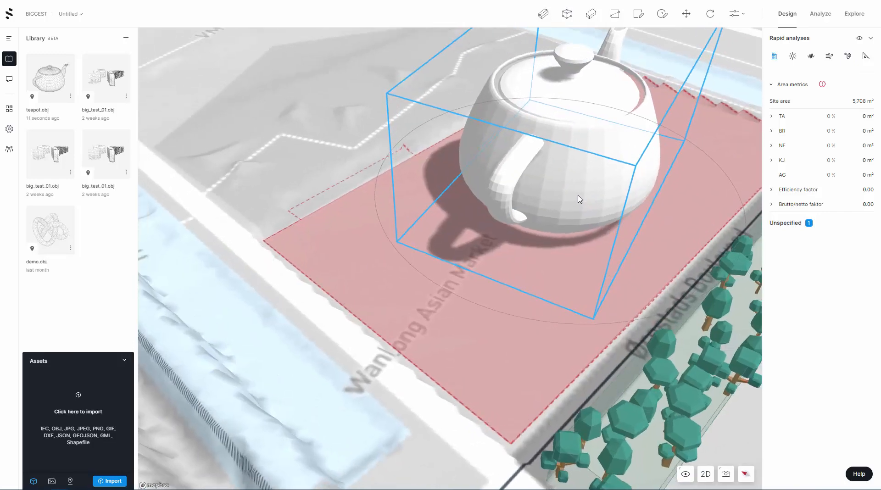
- Delete the teapot from the site and place it again from the library's teapot.obj
key(Delete)
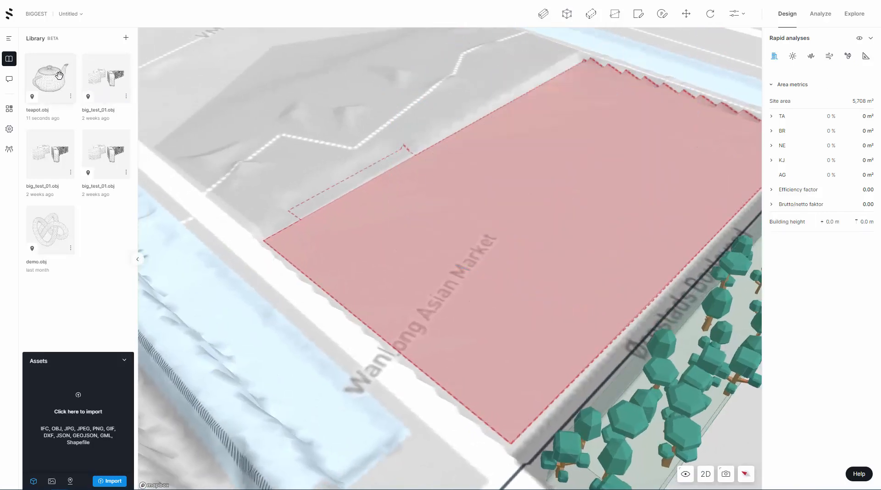
drag(62, 77, 455, 150)
click(529, 144)
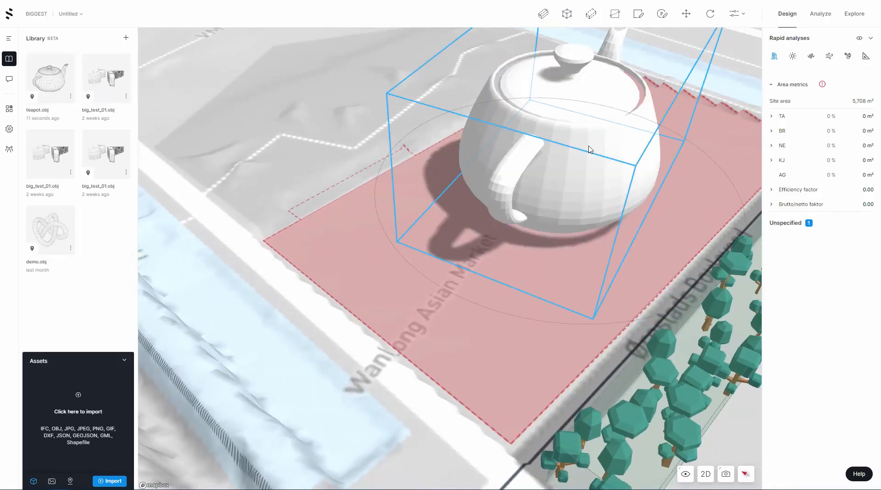
- Move the teapot across the site toward the canal-side edge near the Wanlong Asian Market label
click(686, 15)
click(528, 229)
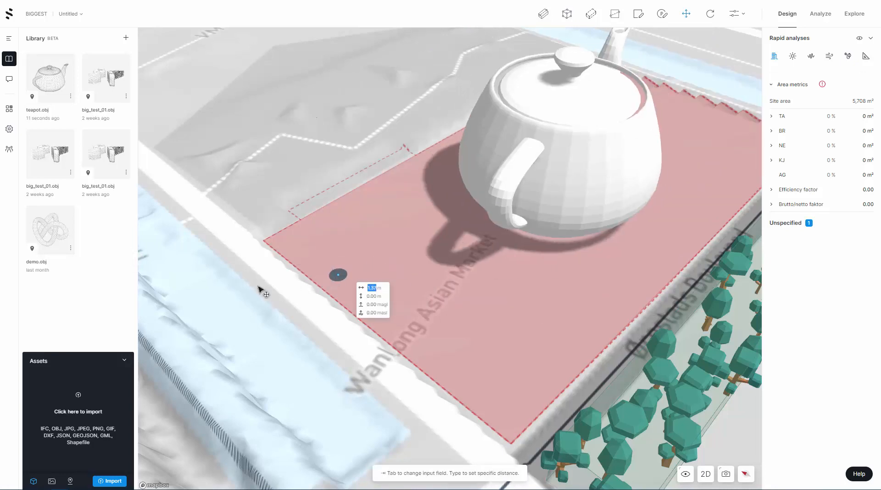
click(252, 386)
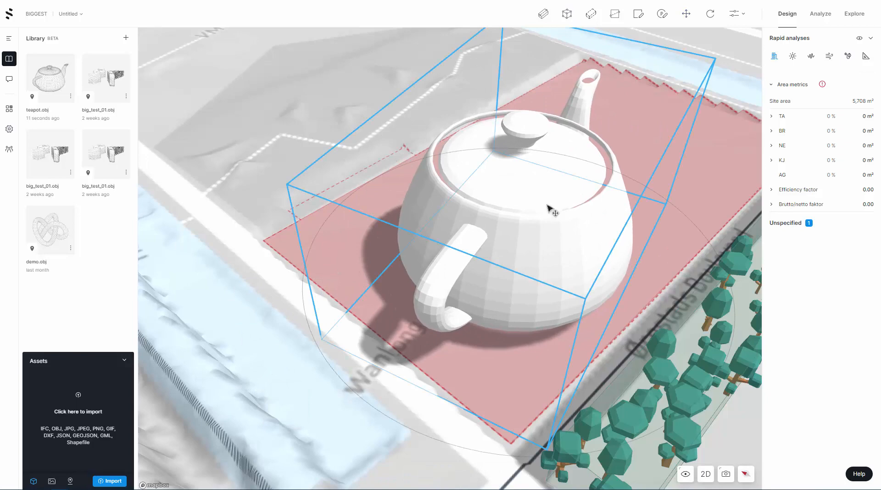
mouse_move(548, 205)
right_down()
mouse_move(468, 195)
mouse_move(540, 196)
right_up()
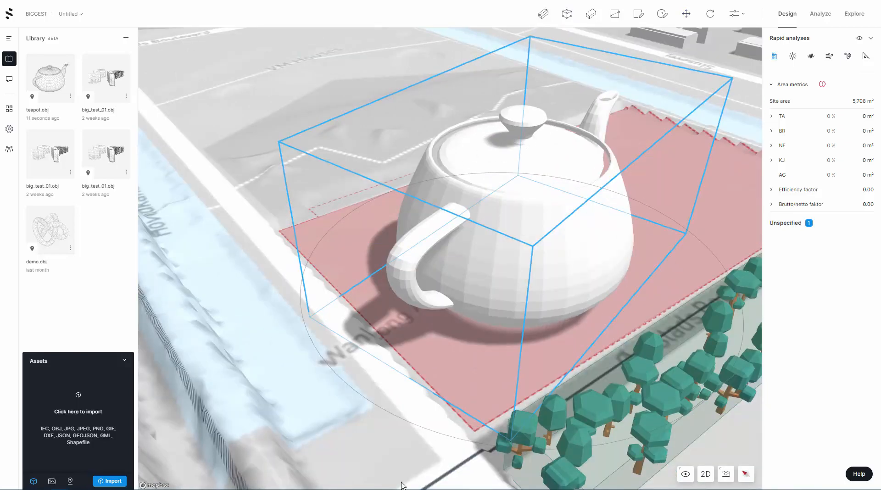
- Switch to 3ds Max and apply a Lattice modifier to the selected hose tower
mouse_move(246, 489)
mouse_move(484, 489)
click(483, 460)
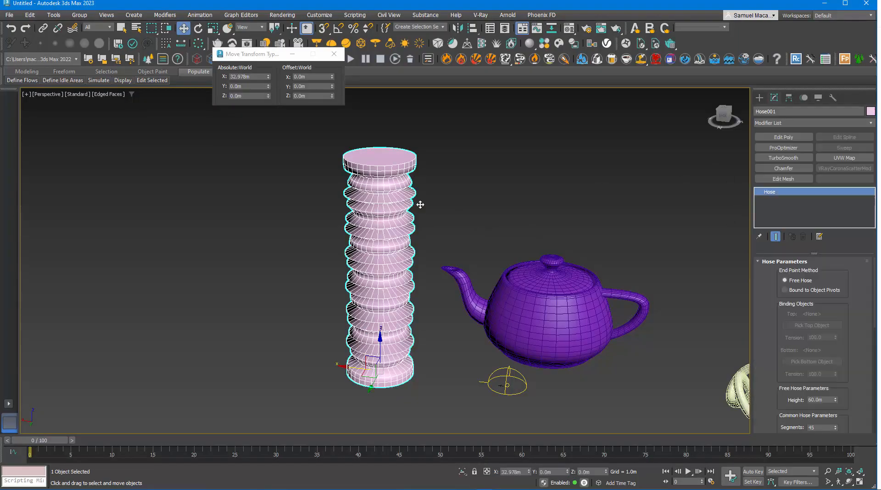
click(779, 121)
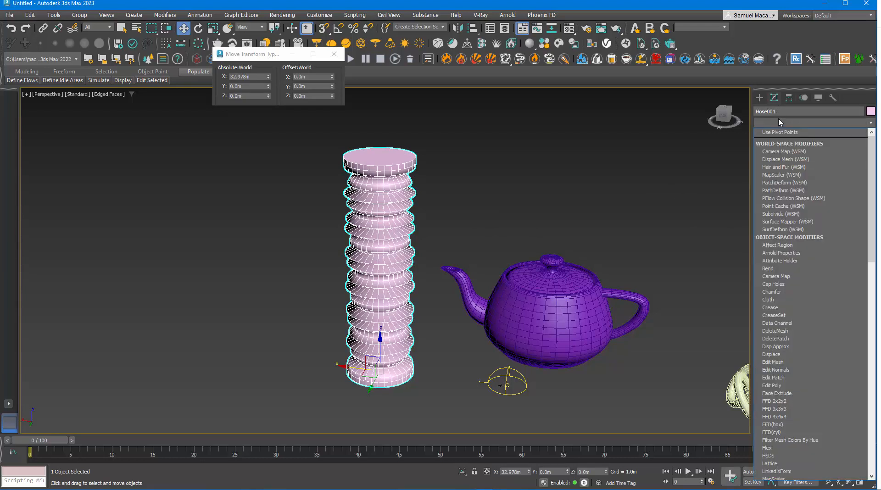
scroll(786, 477, down, 1)
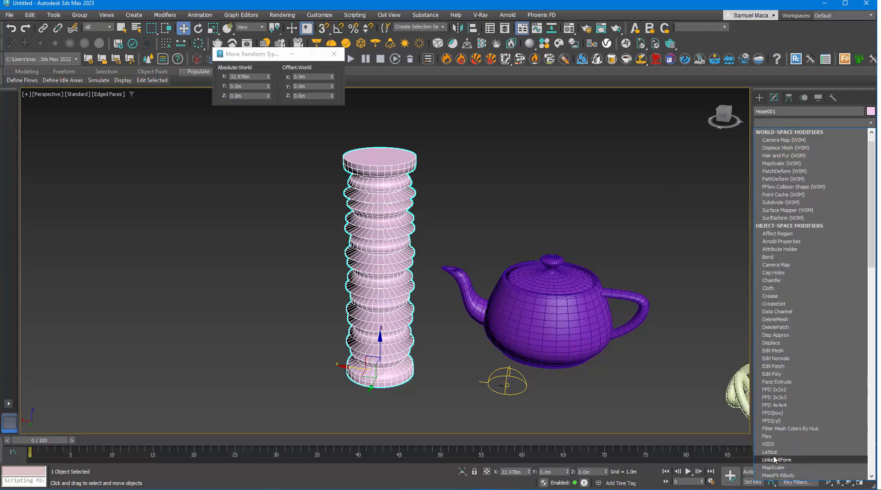
click(771, 452)
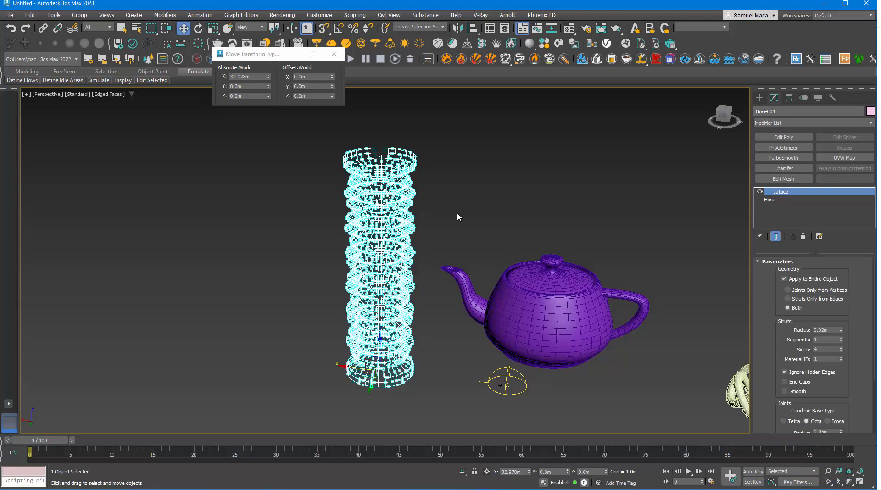
- Set the strut radius of the tower's Lattice modifier to 0.2 m and check the thicker struts
scroll(411, 176, up, 6)
click(451, 195)
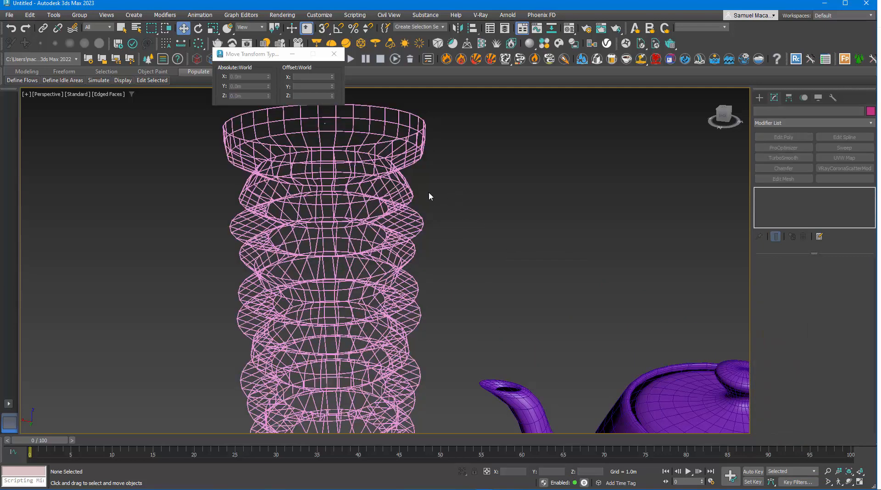
click(401, 197)
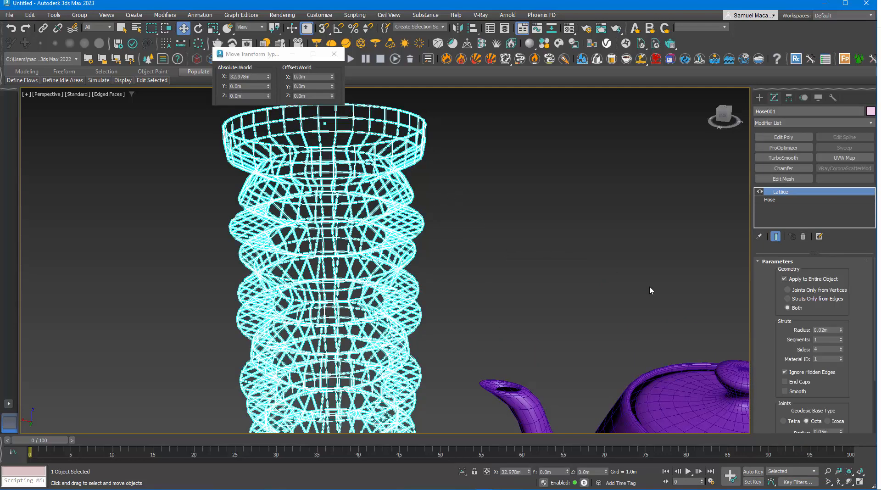
click(827, 330)
click(518, 289)
scroll(514, 289, down, 4)
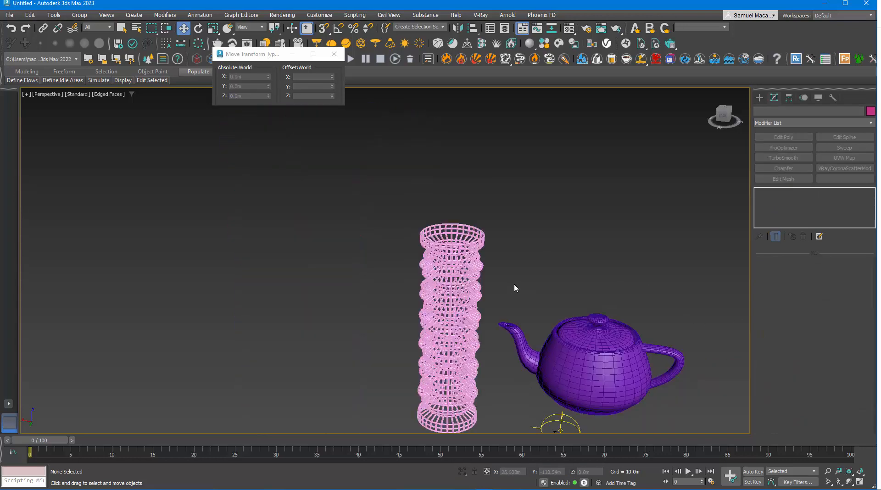
scroll(450, 263, up, 3)
middle_drag(450, 263, 423, 218)
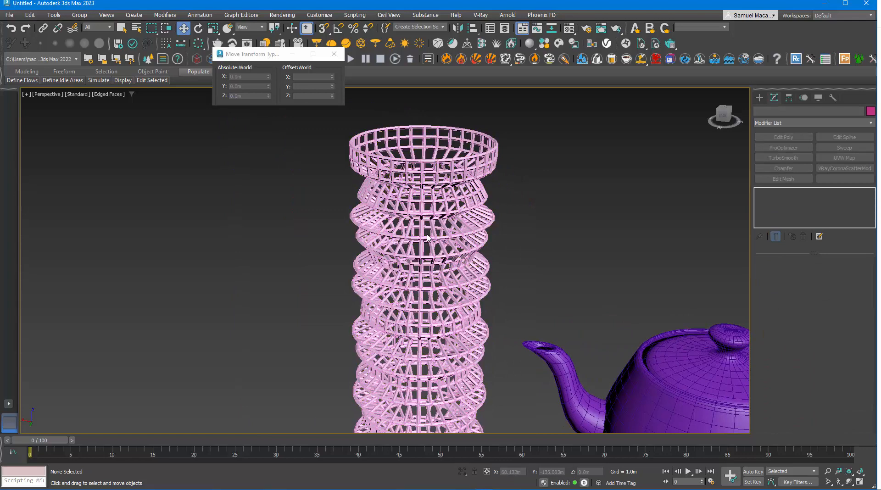
scroll(427, 239, up, 5)
- Set the number of sides of the tower's lattice struts to 3
click(423, 262)
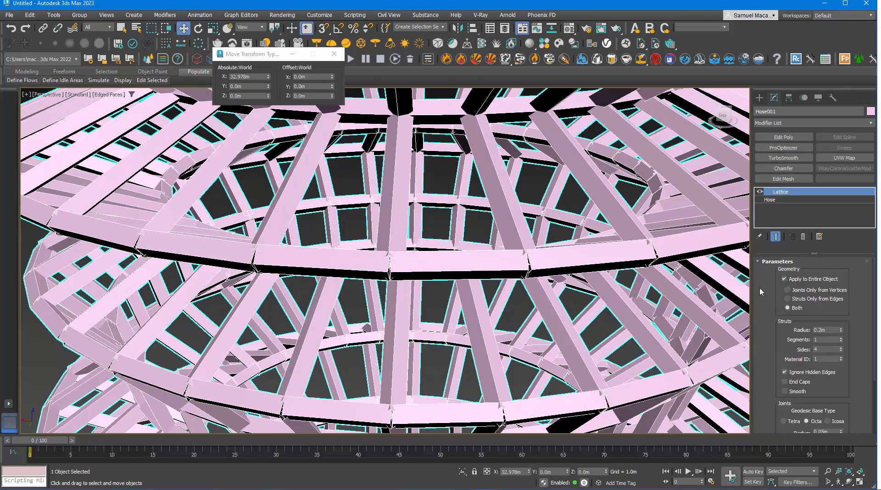
double_click(819, 350)
text(3)
key(Return)
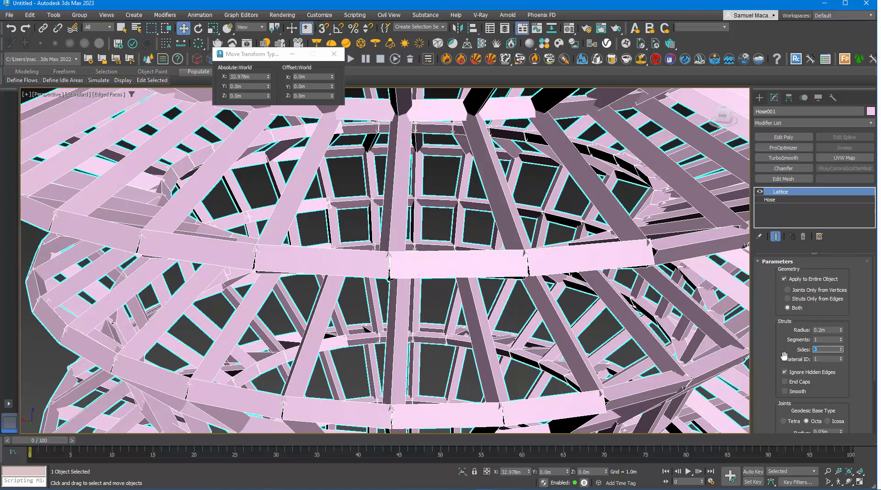
scroll(555, 275, down, 10)
alt+middle_drag(548, 286, 406, 244)
scroll(406, 243, up, 3)
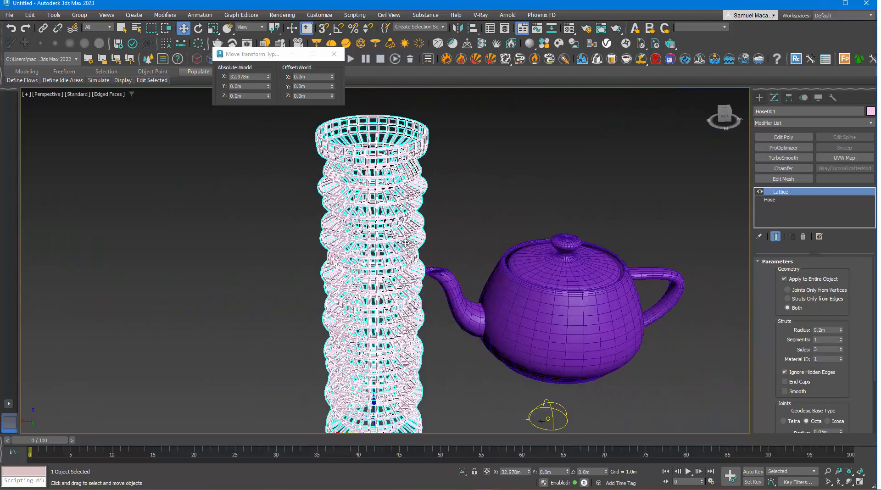
- Export only the selected lattice tower in OBJ format as tower.obj, replacing the existing file and keeping the current export options
click(9, 15)
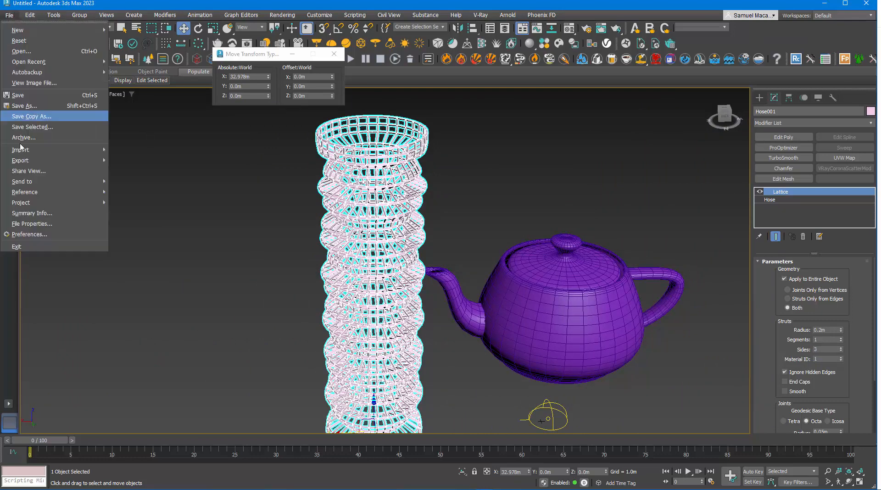
mouse_move(23, 161)
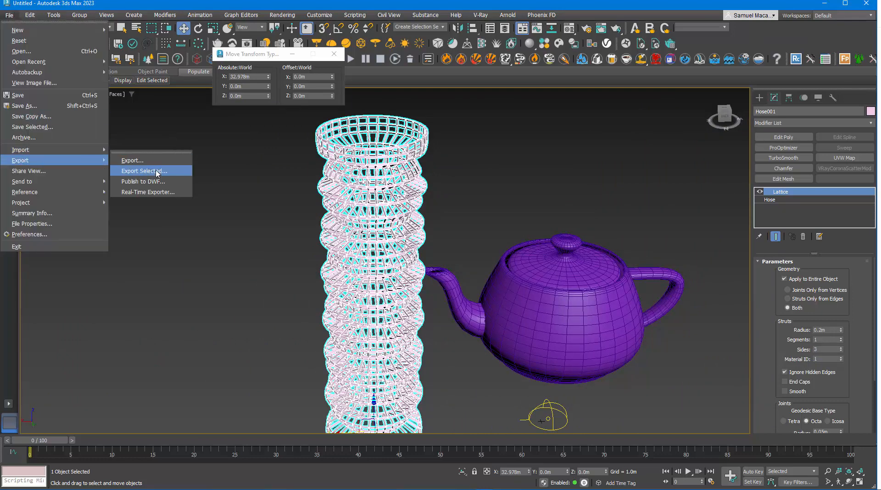
click(137, 171)
click(182, 51)
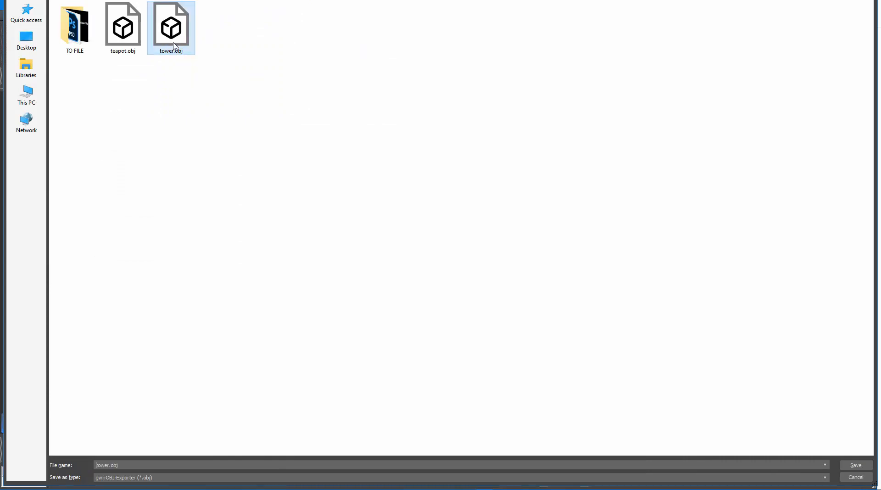
click(854, 465)
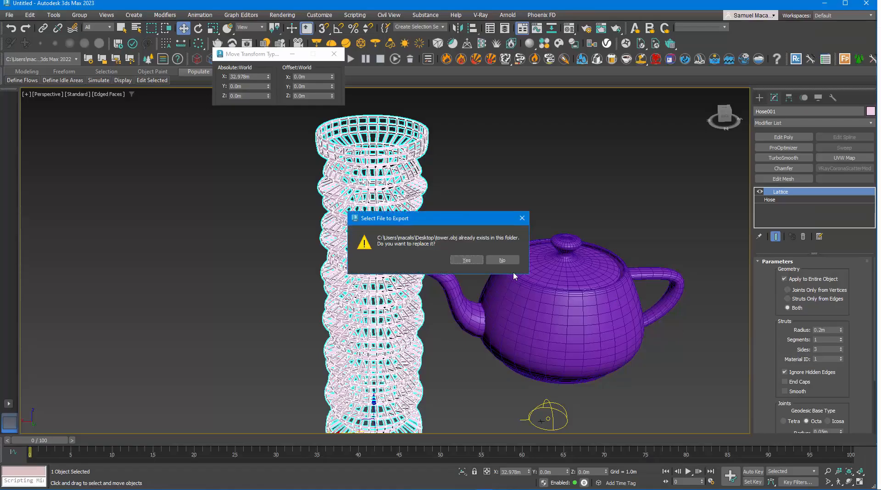
click(451, 260)
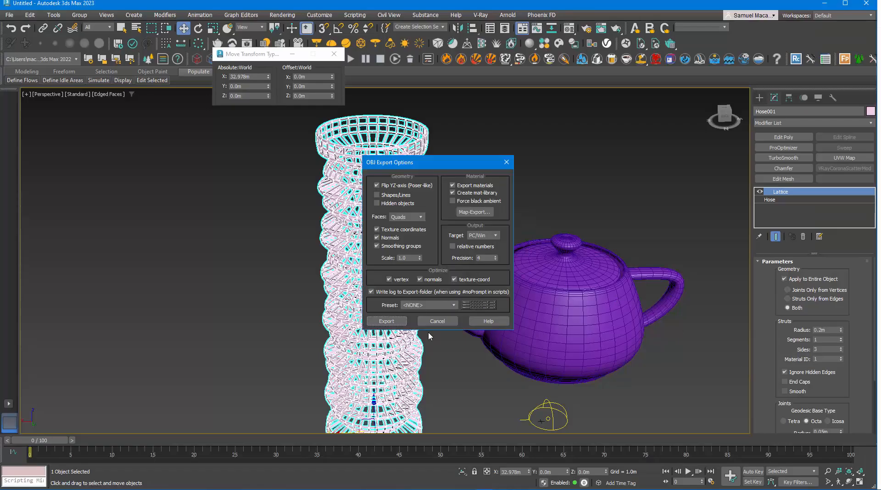
click(387, 322)
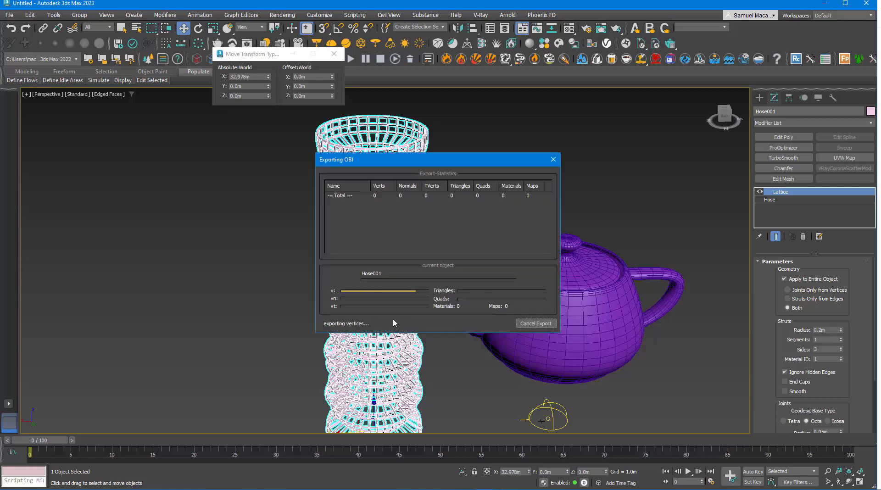
click(543, 324)
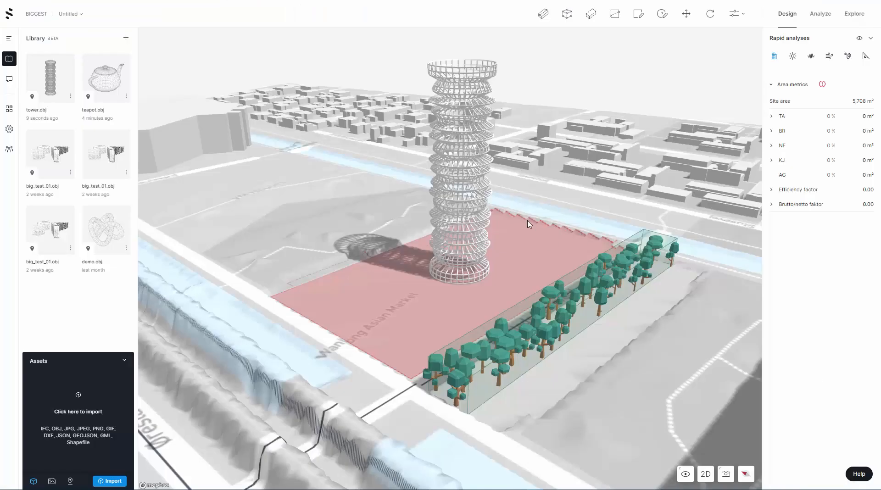
- Examine the imported lattice tower on the Spacemaker site from above, close up and from near ground level
right_drag(527, 221, 510, 247)
scroll(499, 70, up, 3)
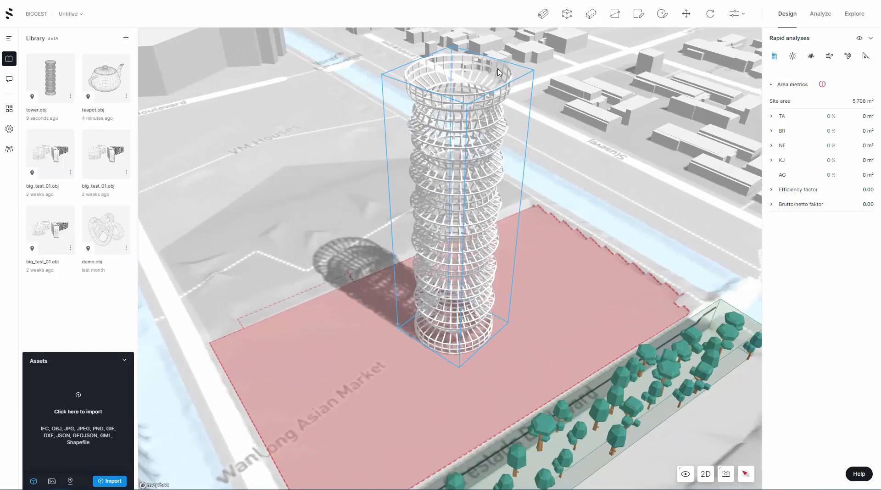
scroll(499, 72, up, 5)
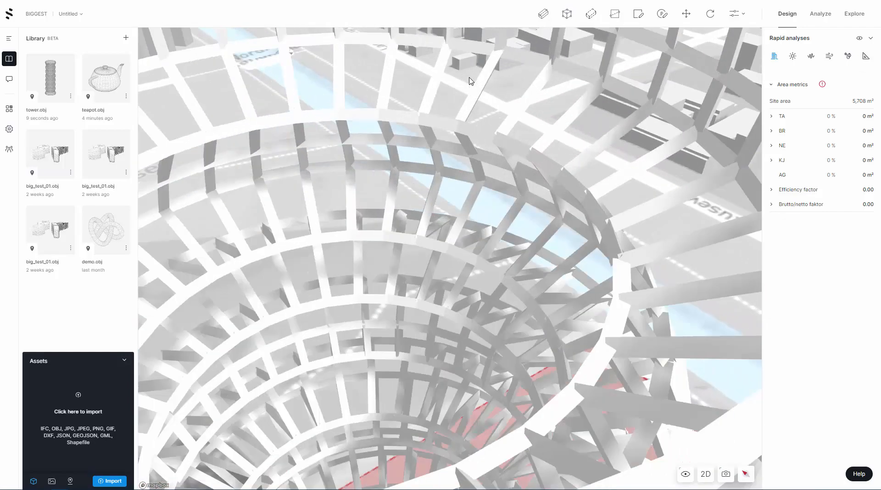
scroll(470, 82, down, 8)
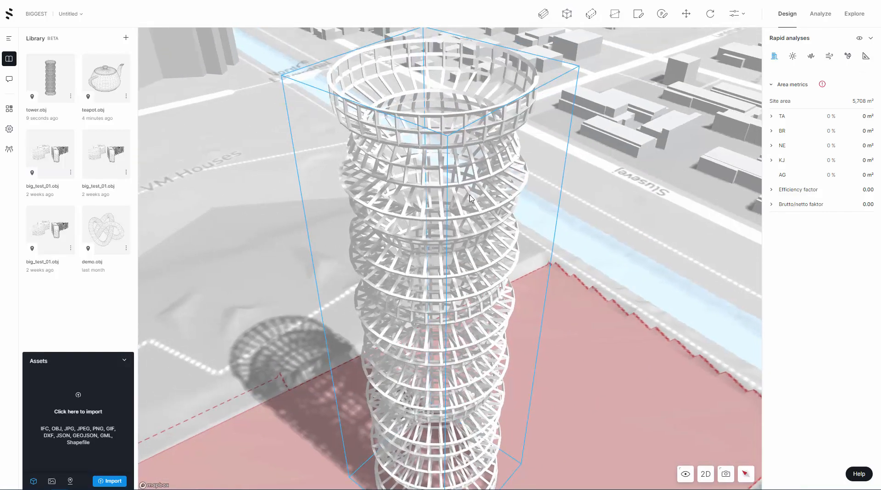
right_drag(470, 198, 564, 204)
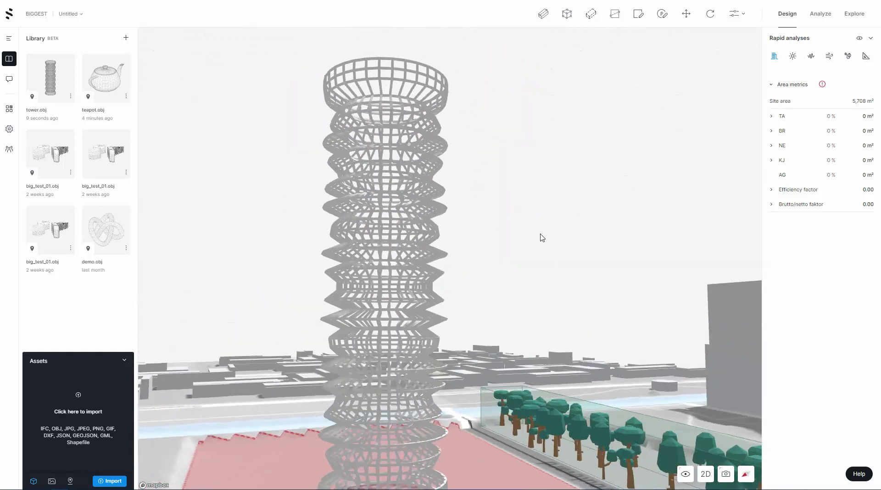
scroll(486, 276, up, 5)
scroll(488, 280, down, 4)
drag(490, 298, 425, 61)
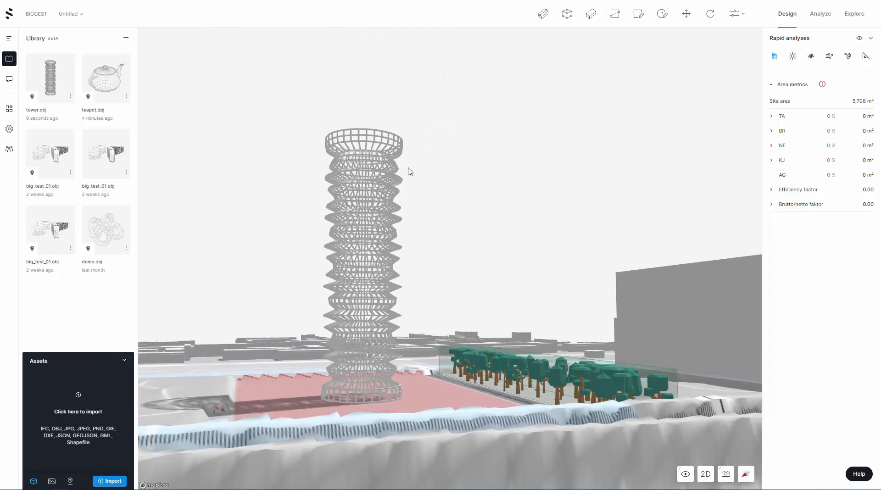
scroll(430, 383, up, 5)
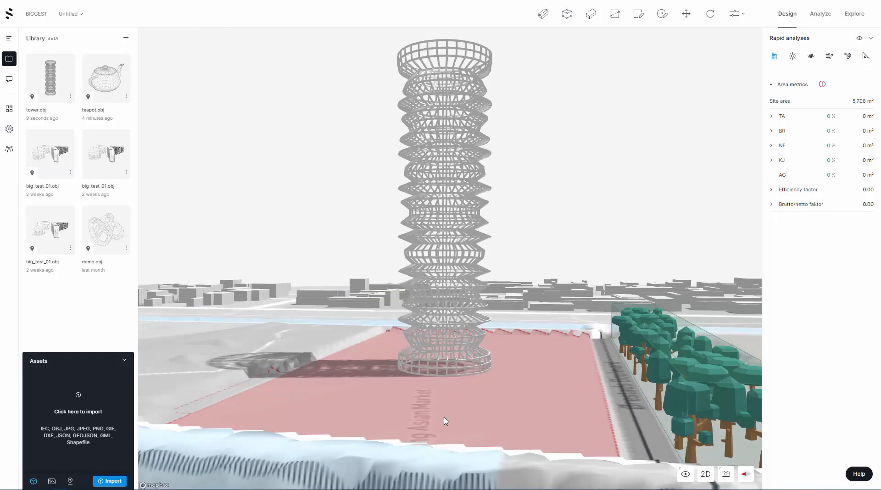
scroll(479, 402, up, 3)
scroll(481, 409, down, 6)
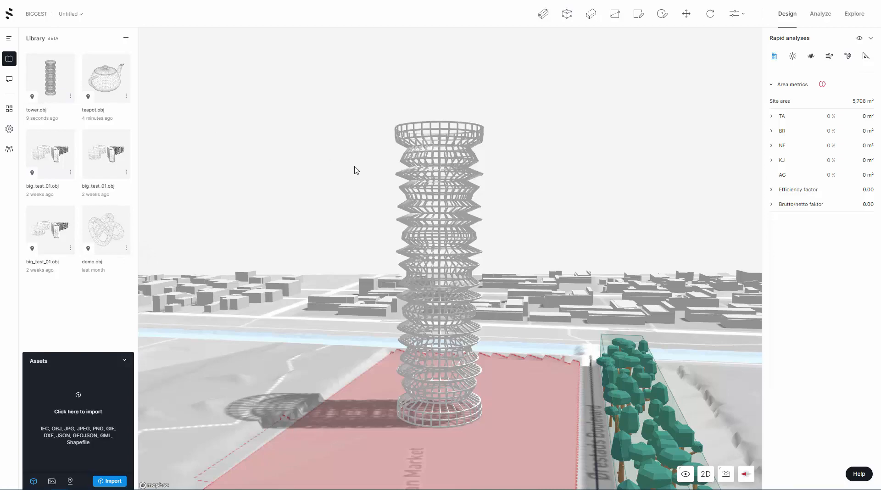
- Inspect the tower's upper rings up close and compare its size with the surrounding buildings
right_drag(372, 166, 361, 184)
double_click(359, 336)
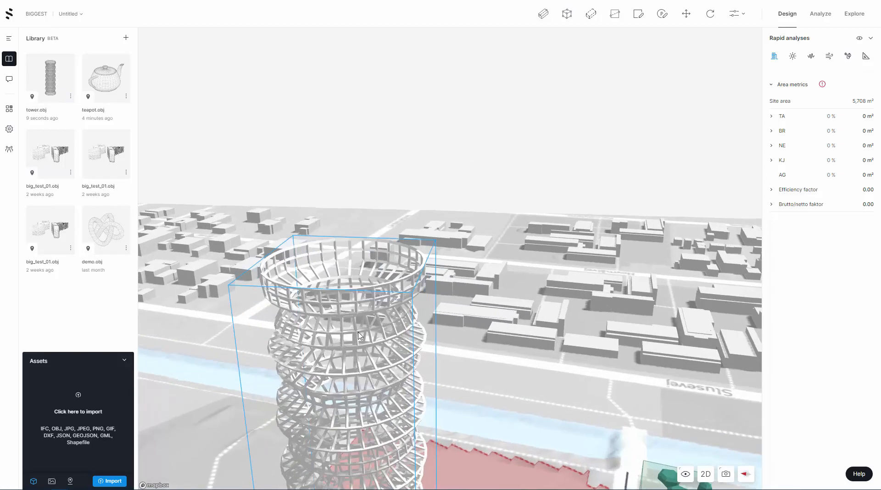
scroll(358, 332, up, 1)
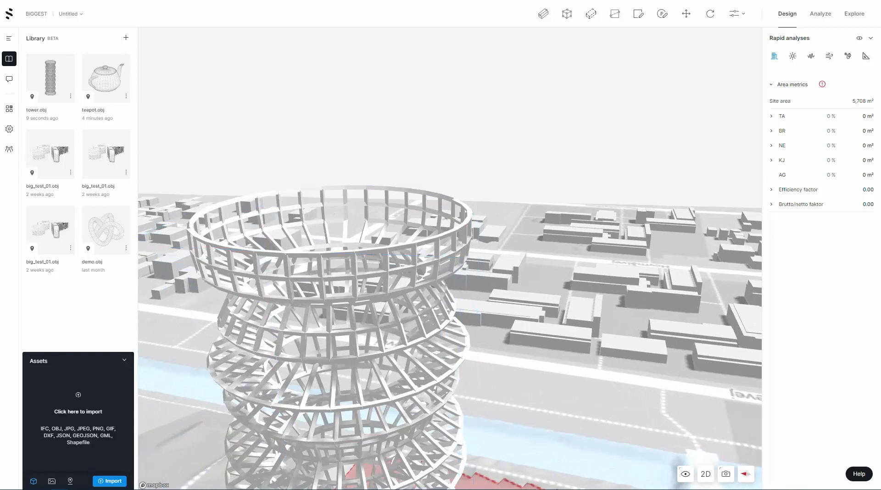
scroll(318, 262, up, 1)
scroll(317, 263, up, 1)
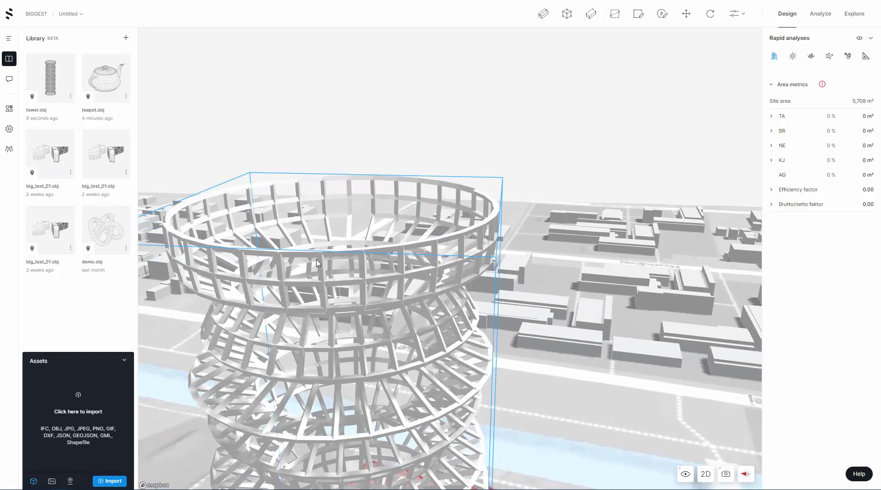
scroll(317, 260, down, 5)
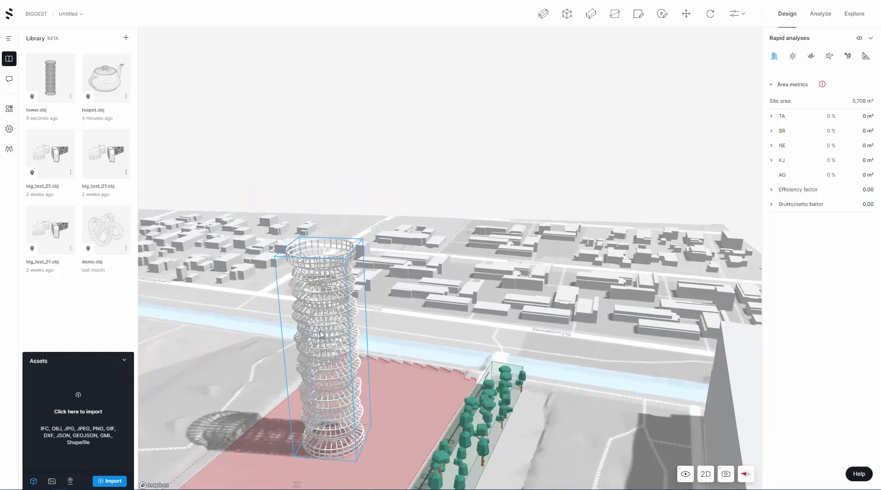
right_drag(320, 331, 341, 326)
click(341, 326)
scroll(423, 337, up, 3)
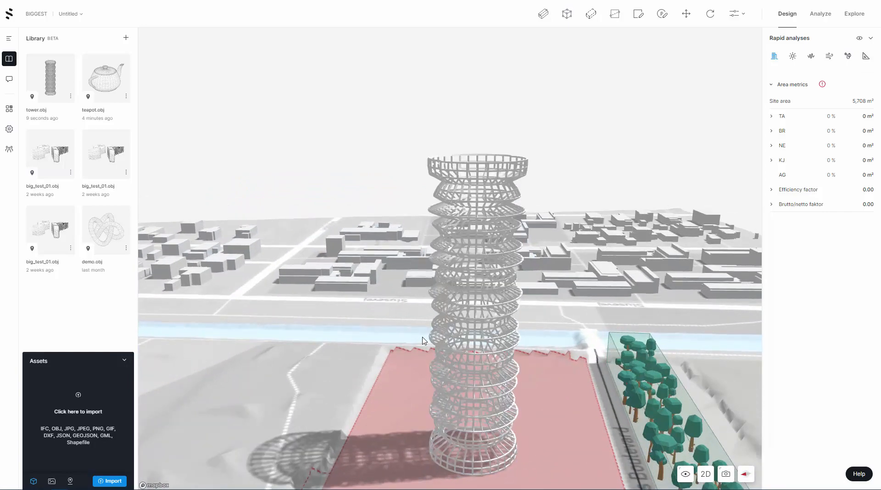